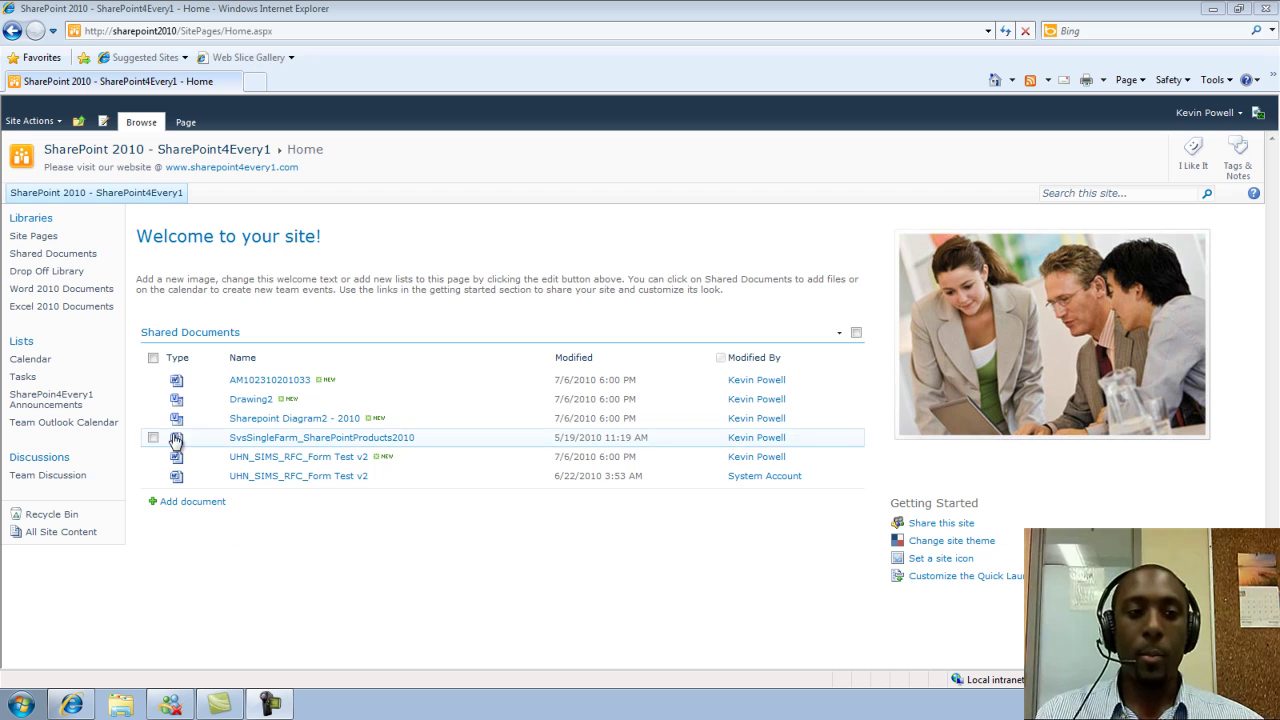
pyautogui.click(56, 258)
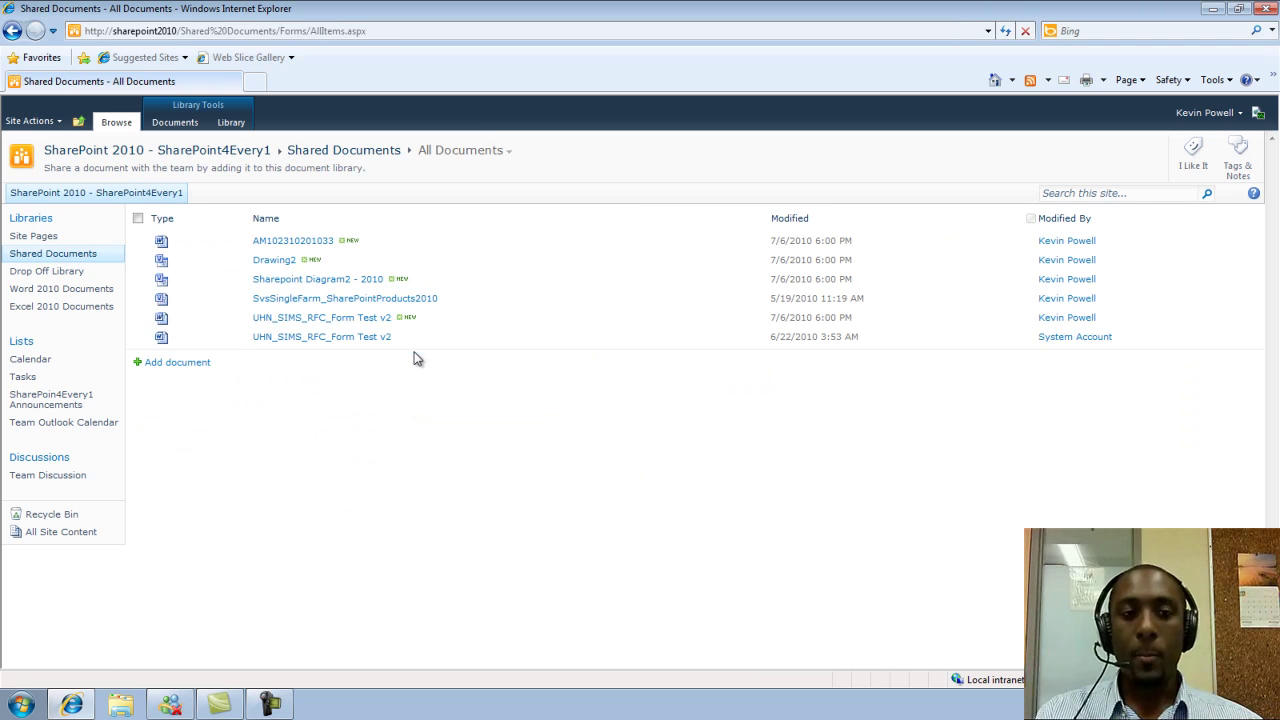
pyautogui.click(428, 245)
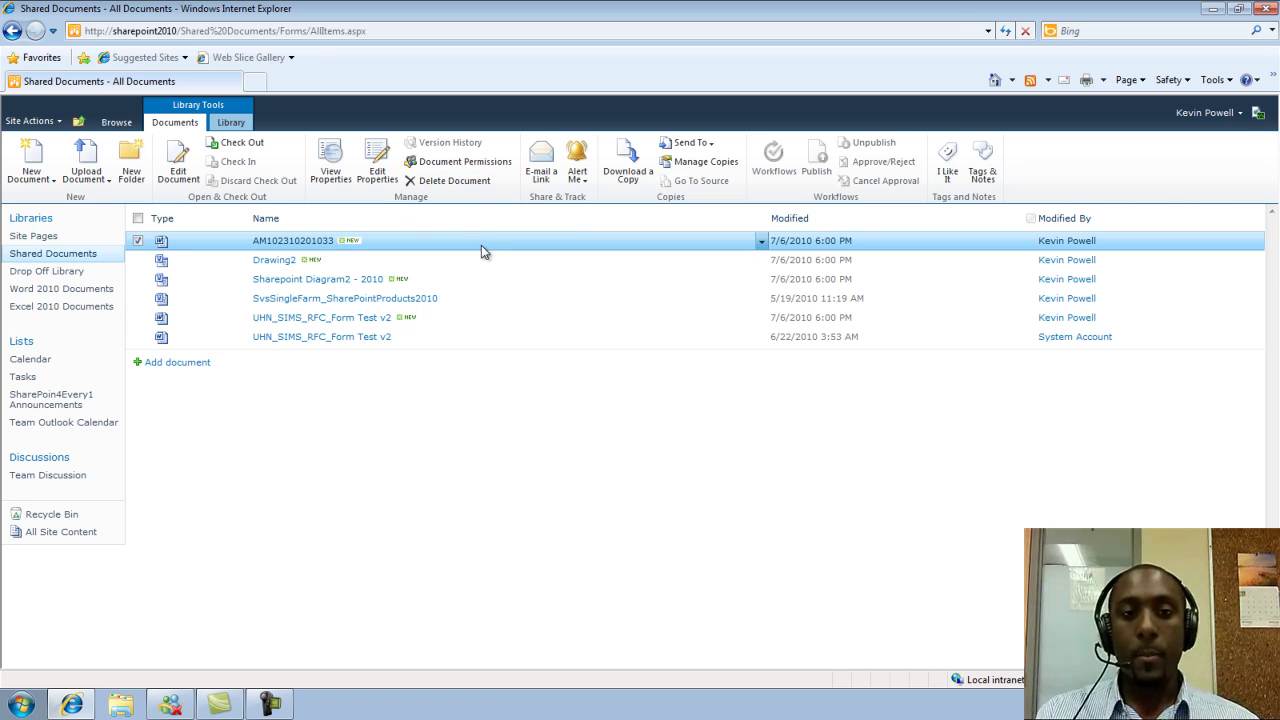
pyautogui.click(443, 188)
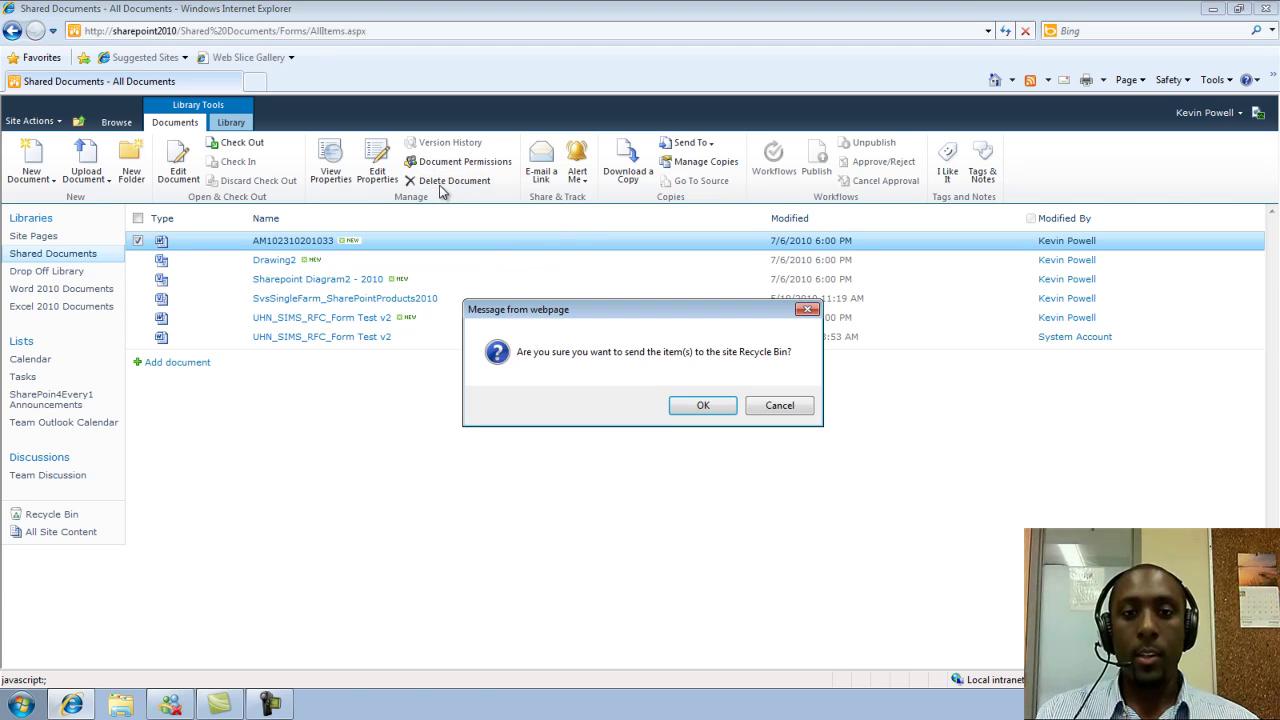
pyautogui.click(703, 405)
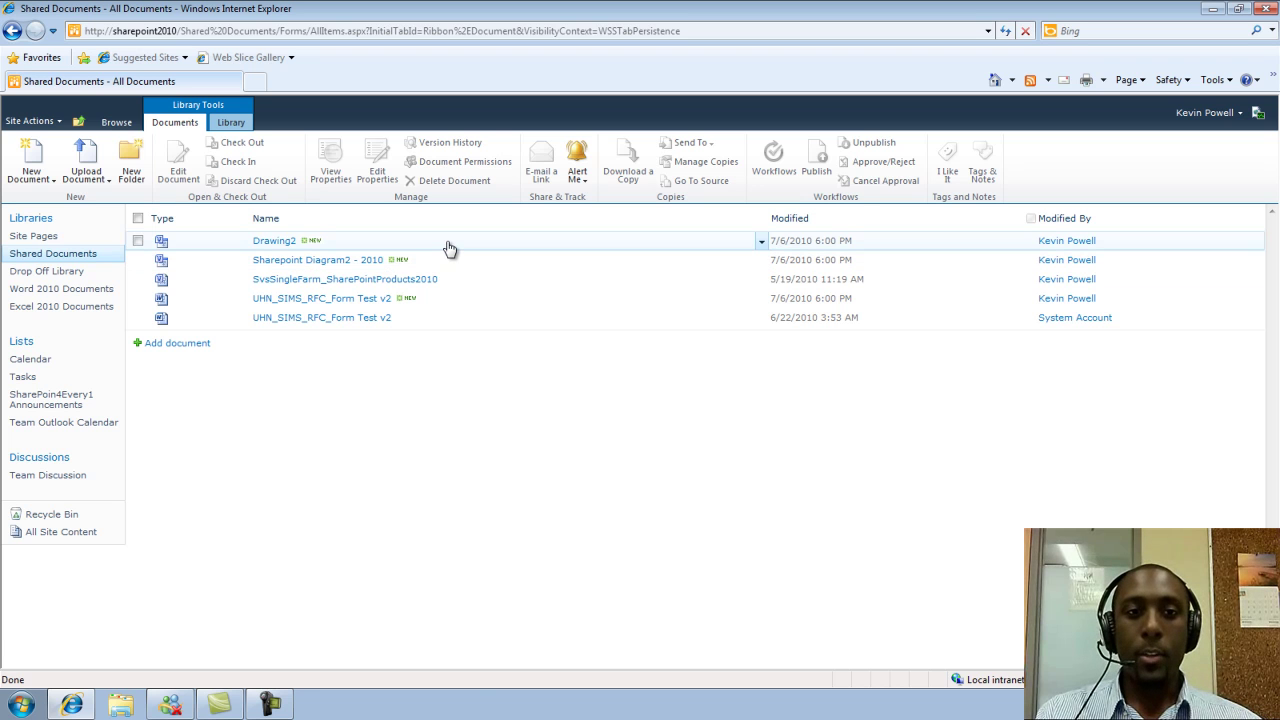
pyautogui.click(449, 248)
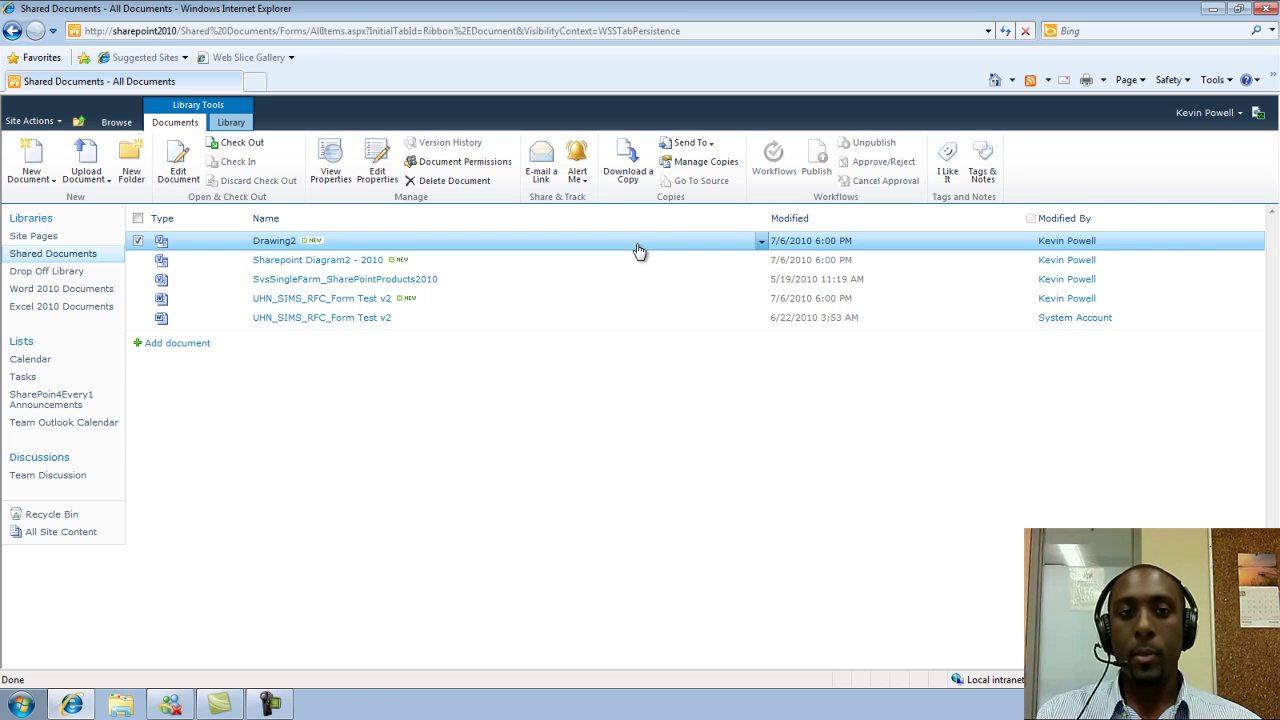
# Delete Drawing2 through its item drop-down menu and confirm the deletion.
pyautogui.click(760, 242)
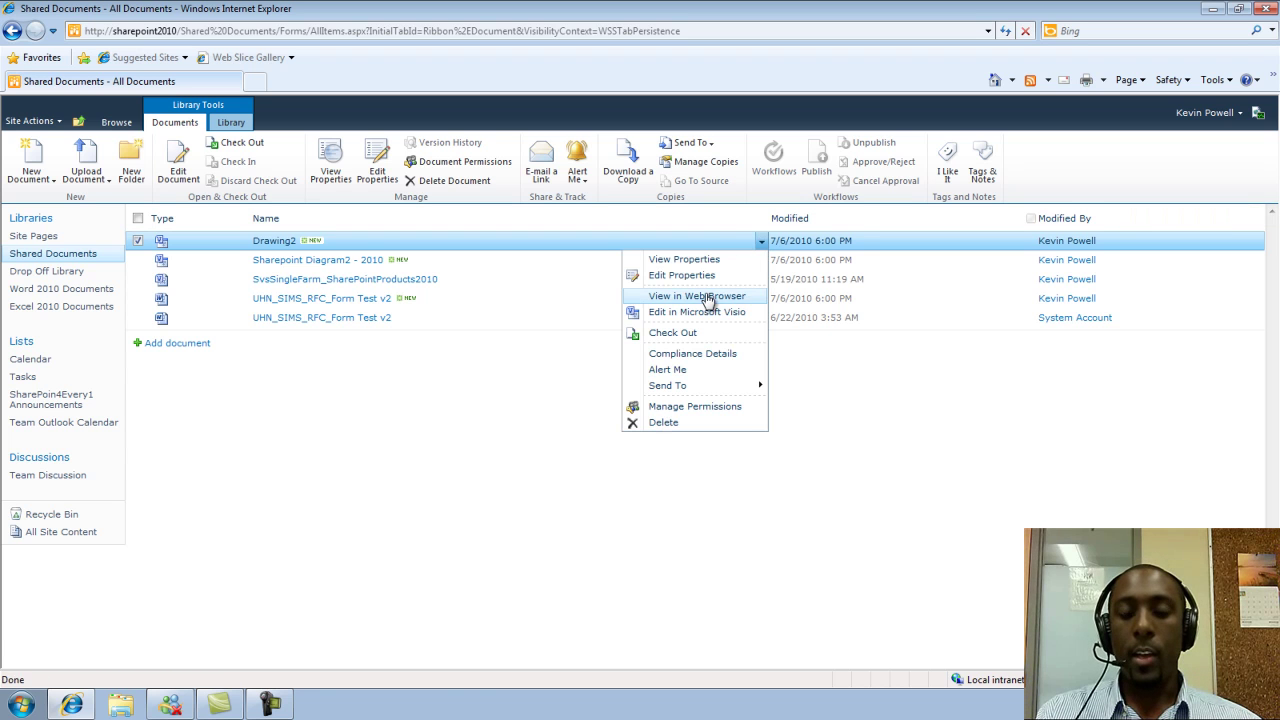
pyautogui.click(665, 423)
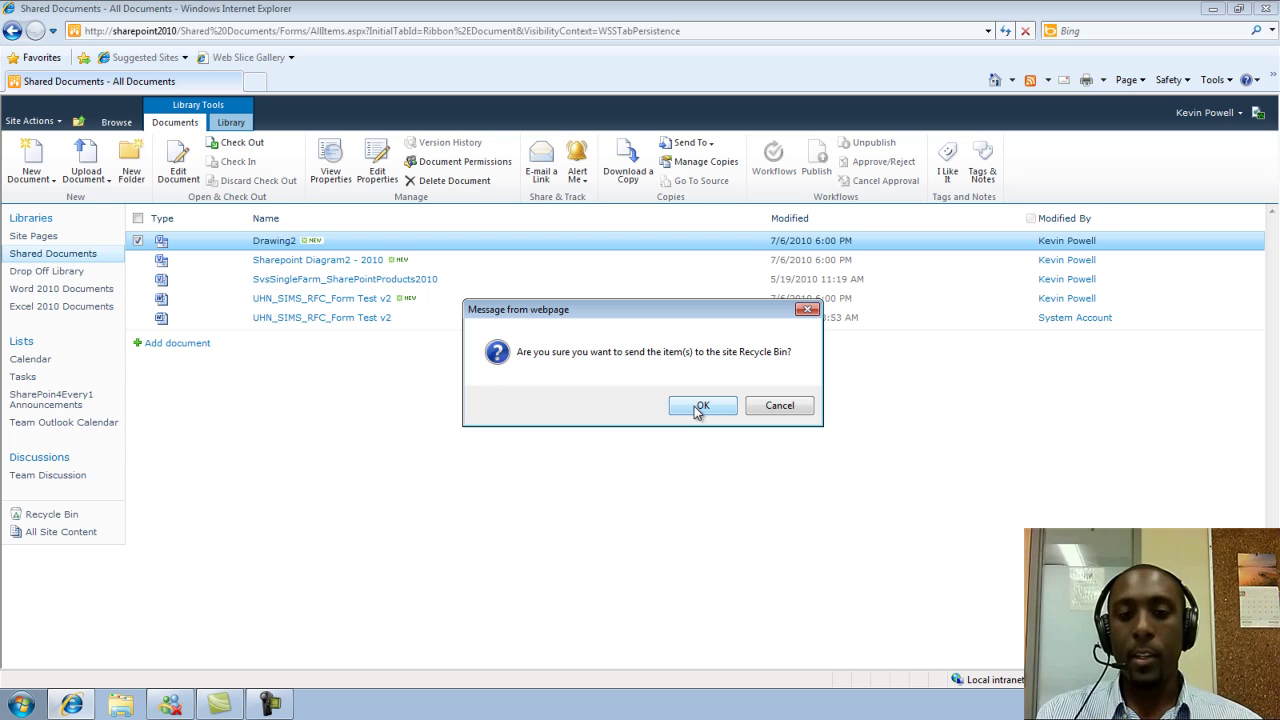
pyautogui.click(698, 408)
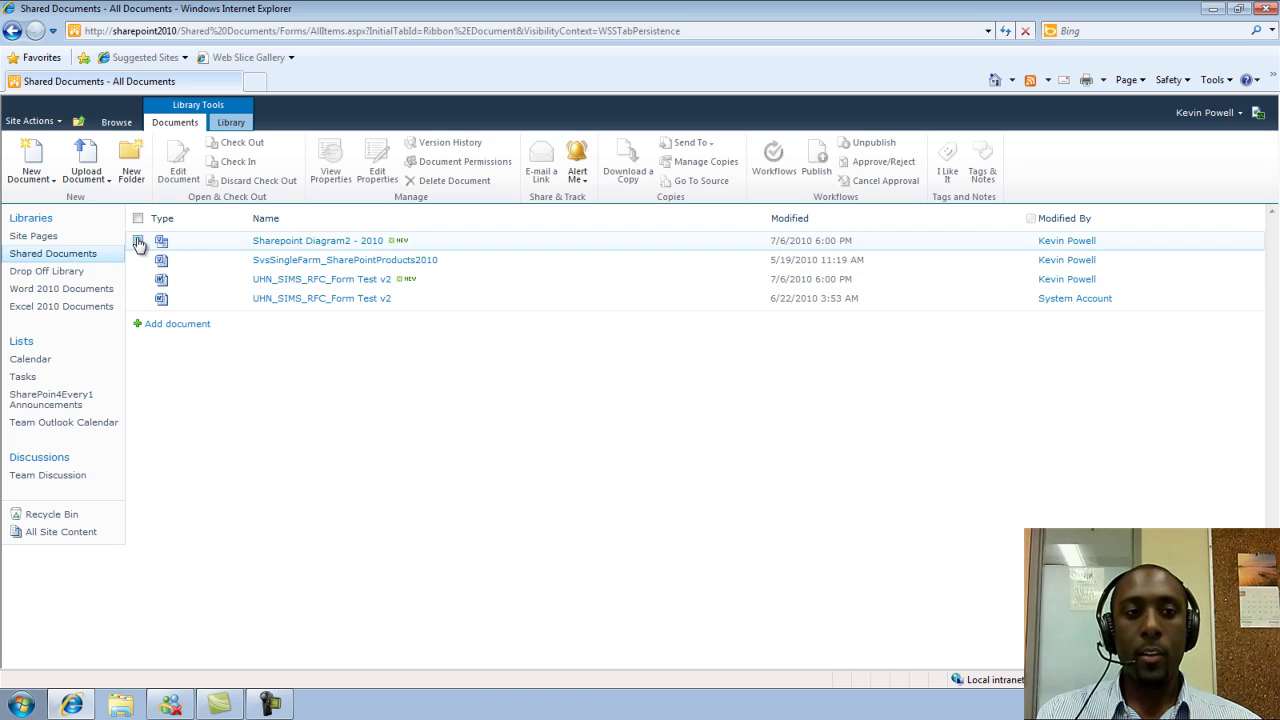
# Delete Sharepoint Diagram2 - 2010 and both UHN_SIMS_RFC_Form Test v2 copies at once.
pyautogui.click(138, 242)
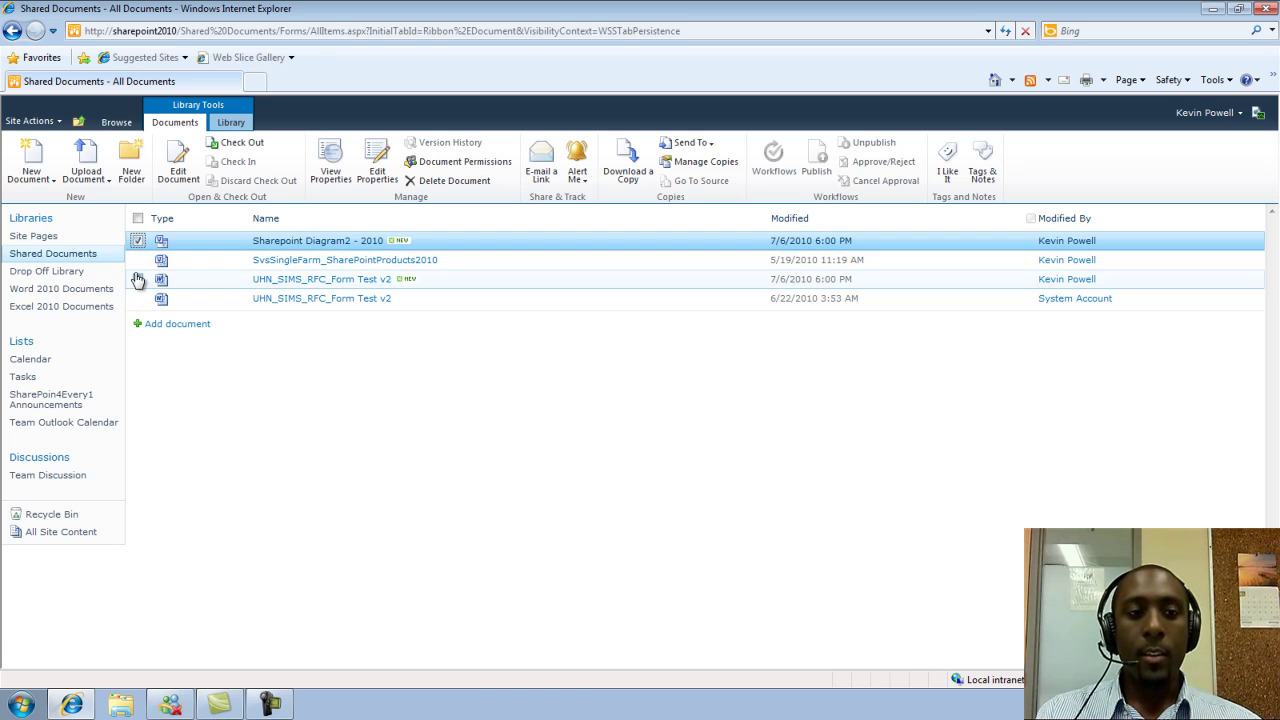
pyautogui.click(138, 280)
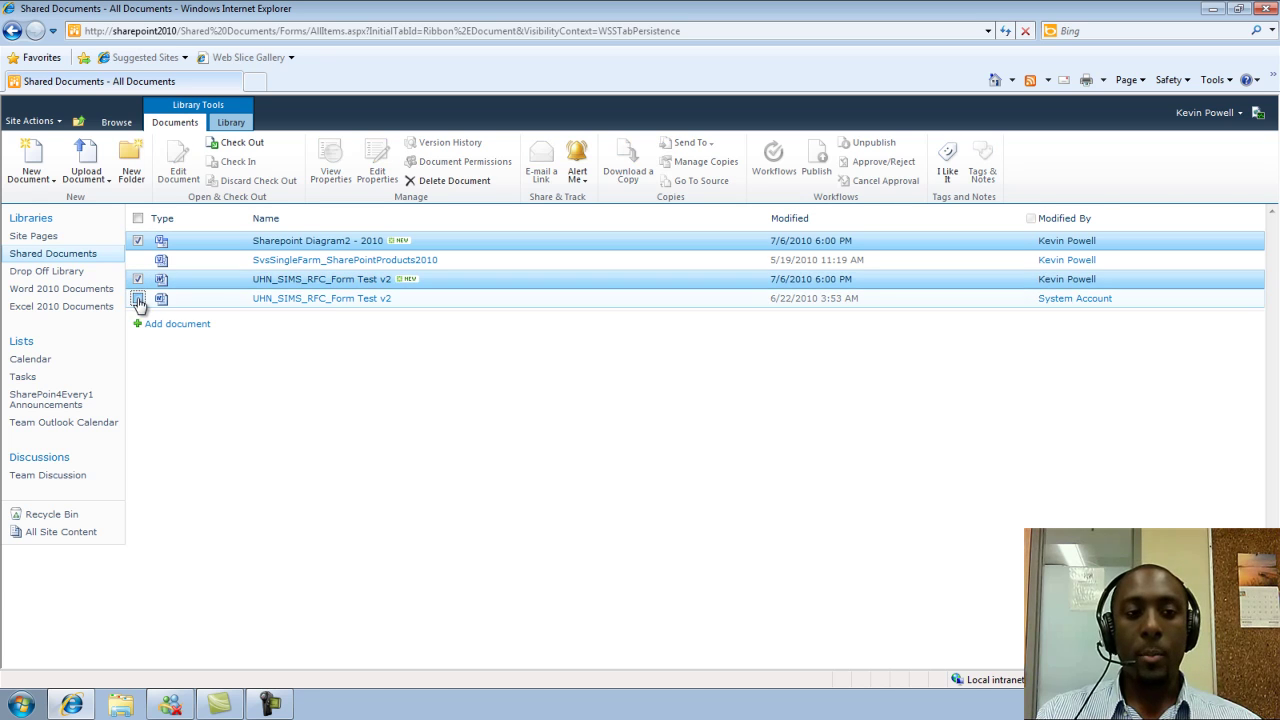
pyautogui.click(138, 299)
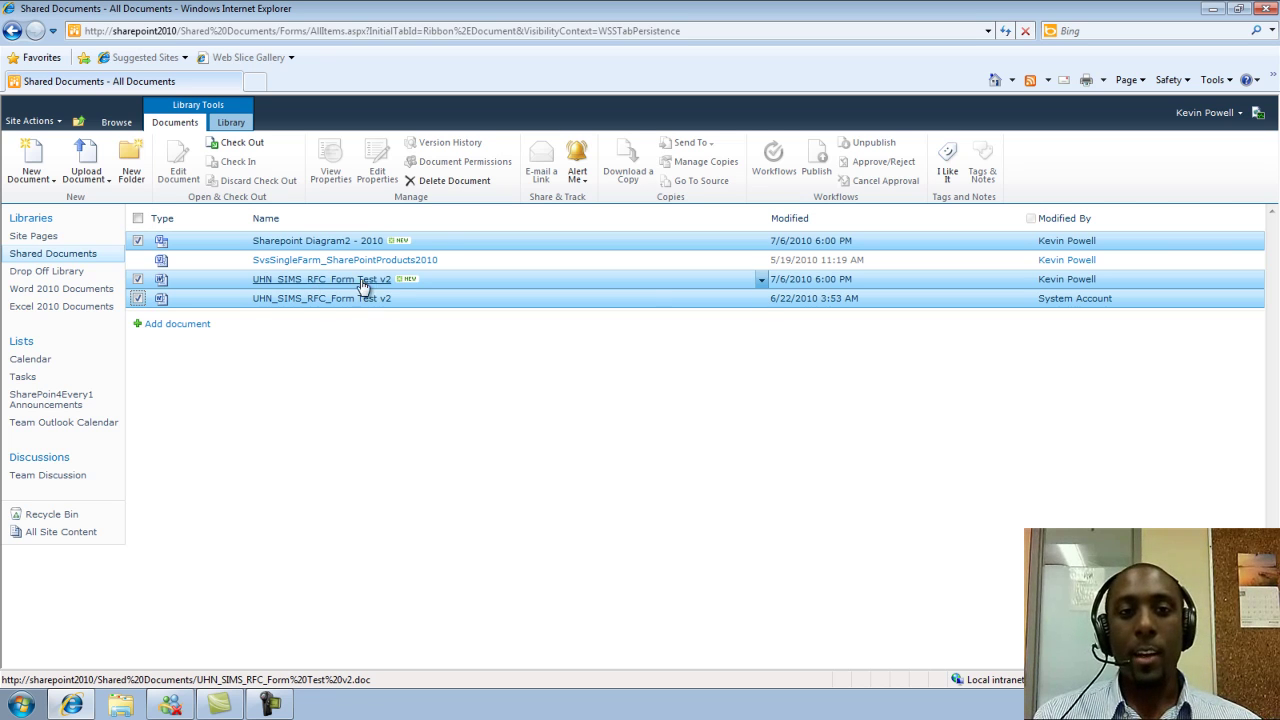
pyautogui.click(464, 184)
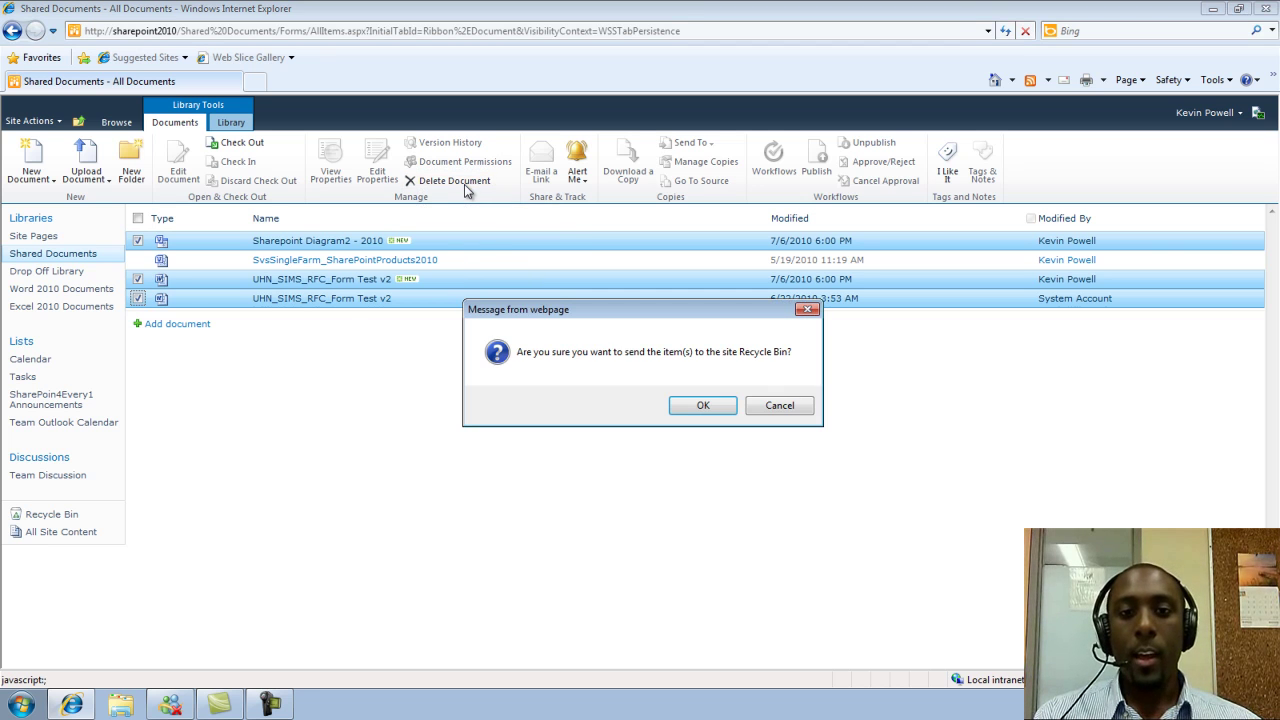
pyautogui.click(703, 406)
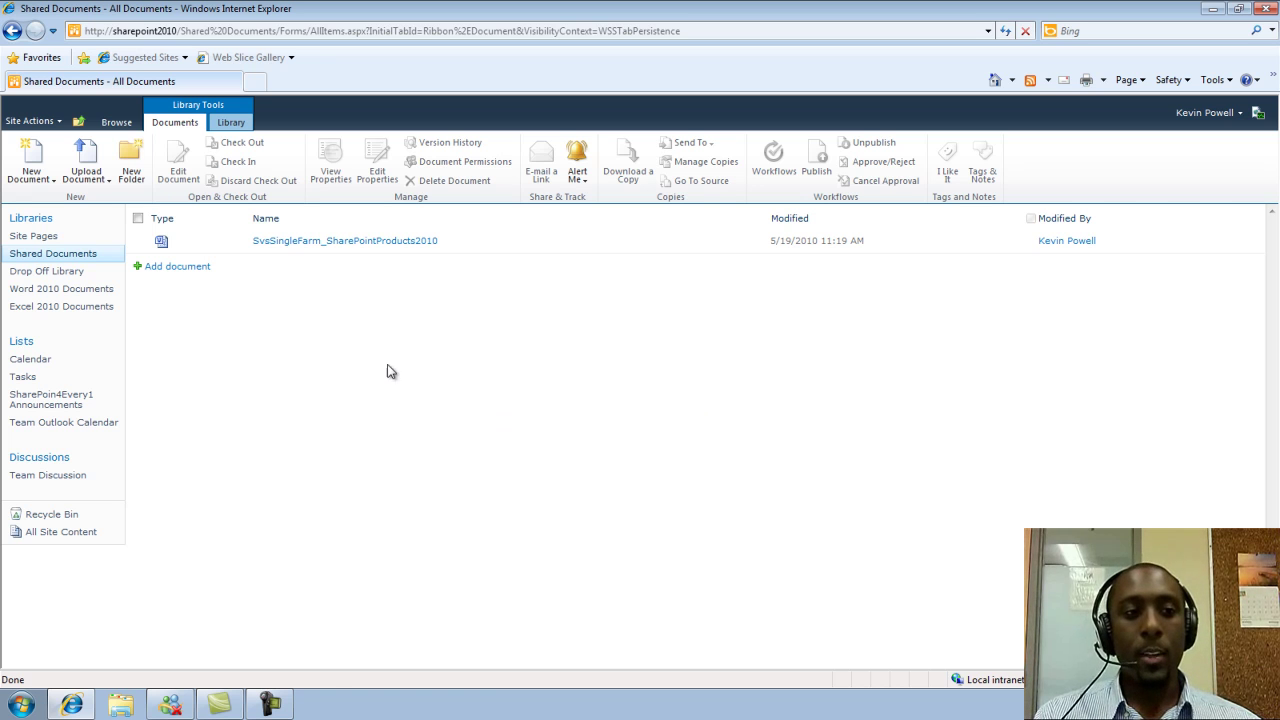
# In the Tasks list, delete Task1 with Delete Item and confirm.
pyautogui.click(34, 384)
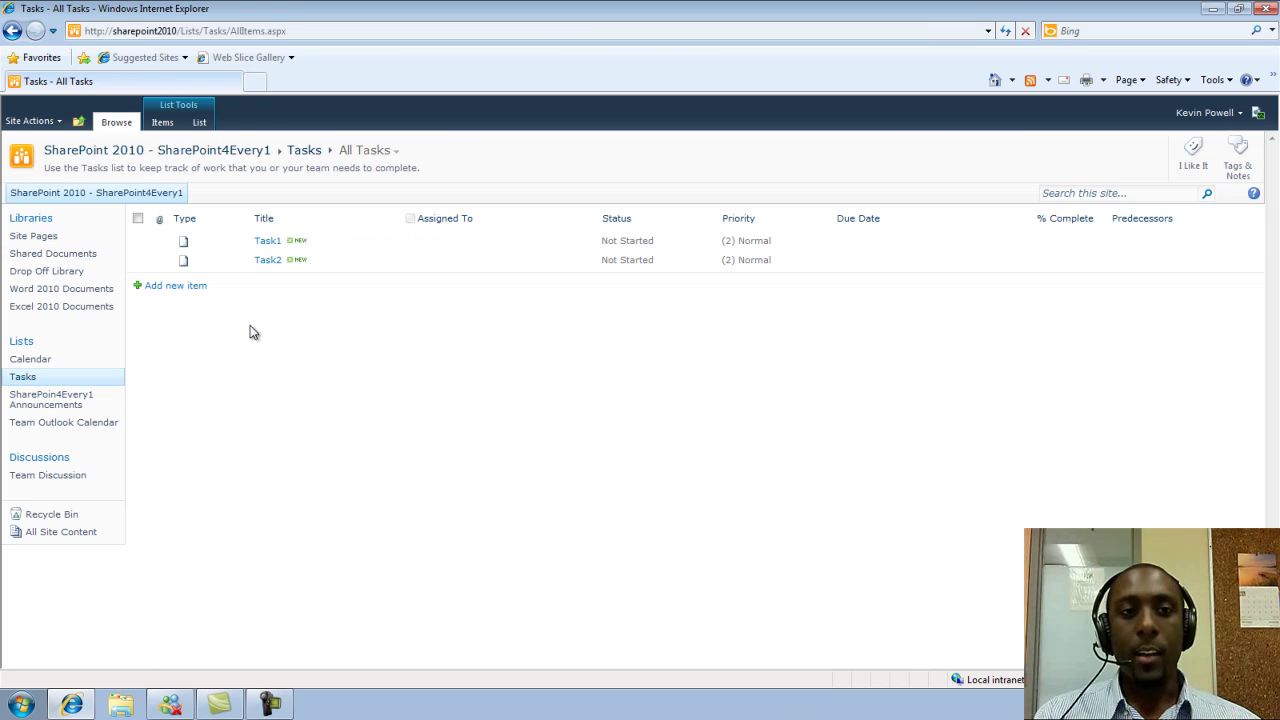
pyautogui.click(444, 249)
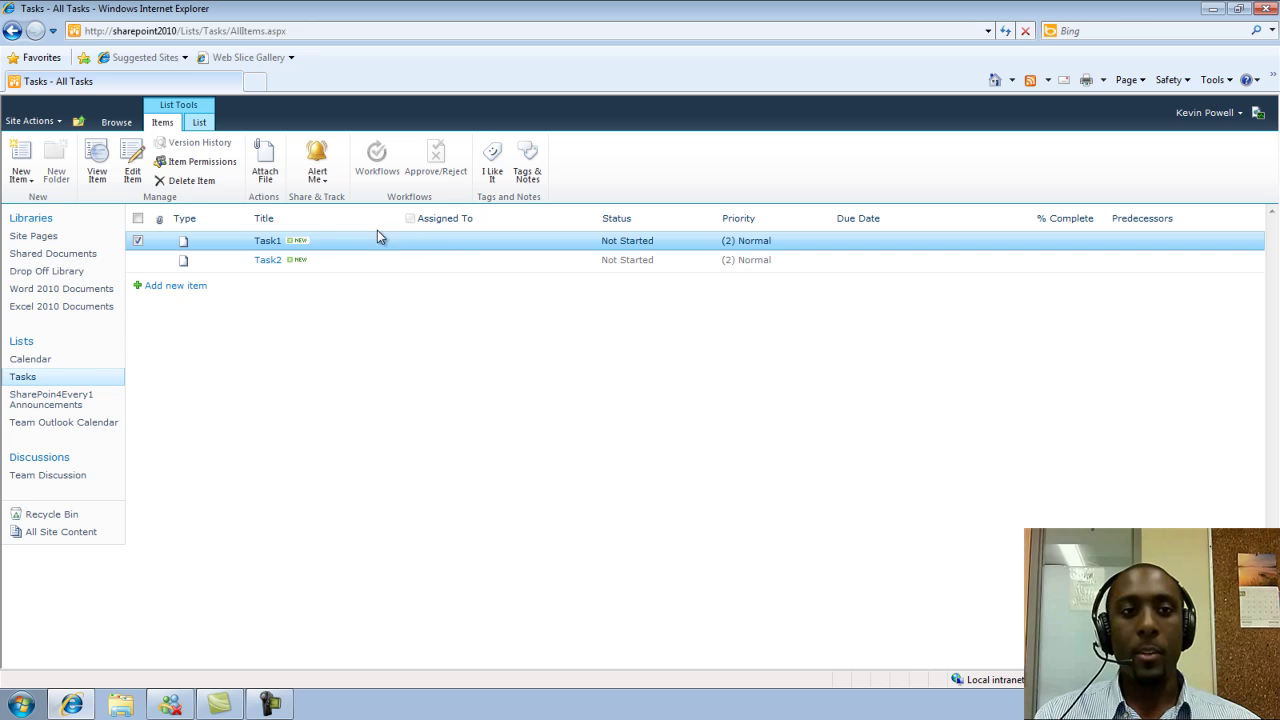
pyautogui.click(182, 182)
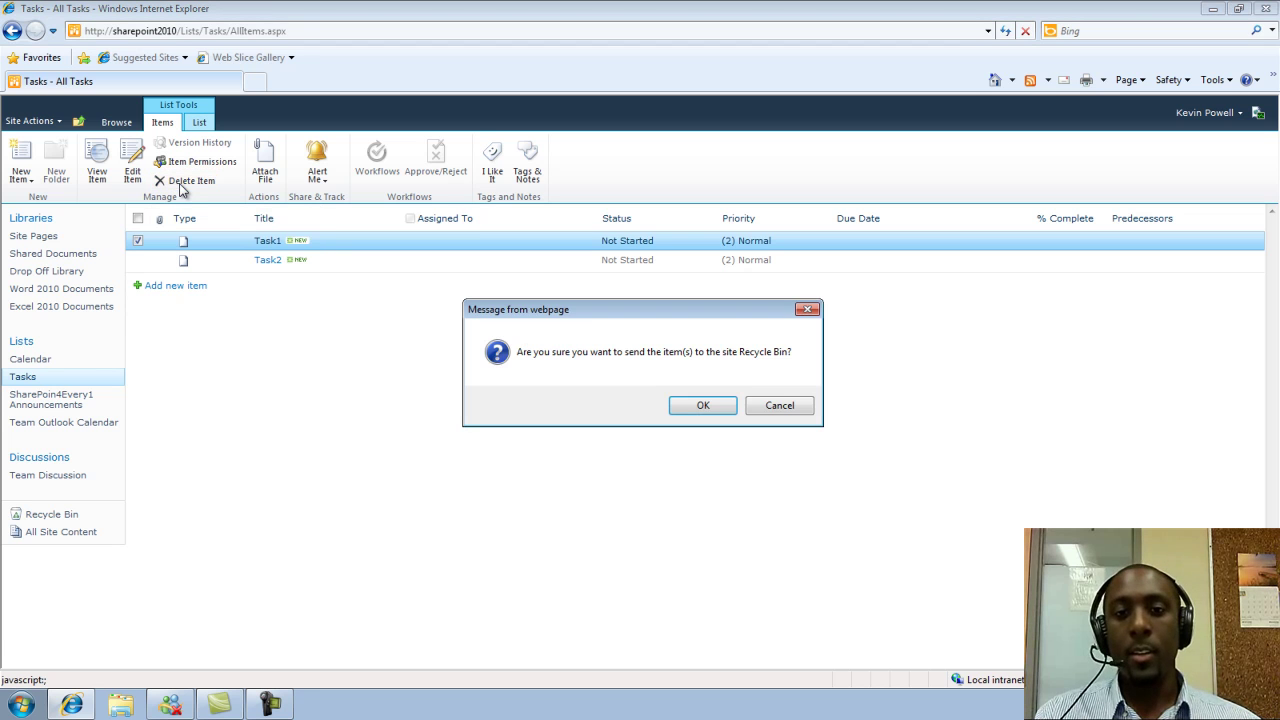
pyautogui.click(680, 405)
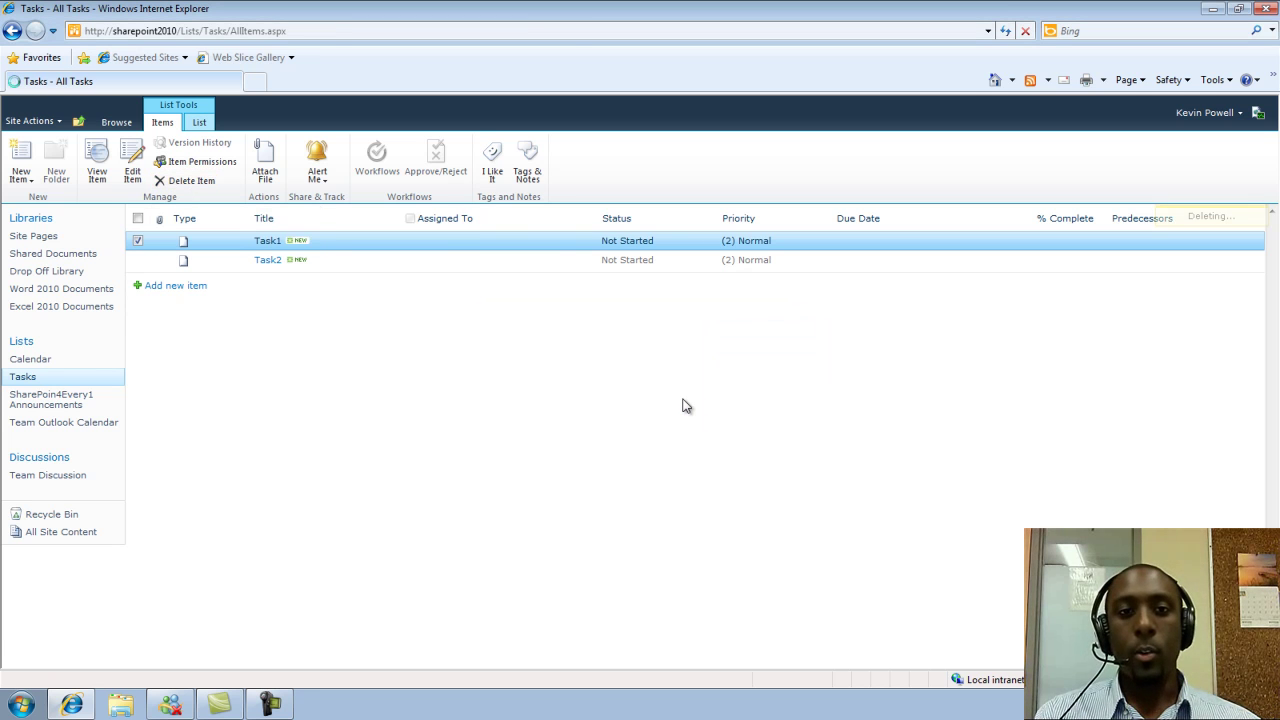
# Delete Task2 from its item drop-down menu and confirm.
pyautogui.click(557, 247)
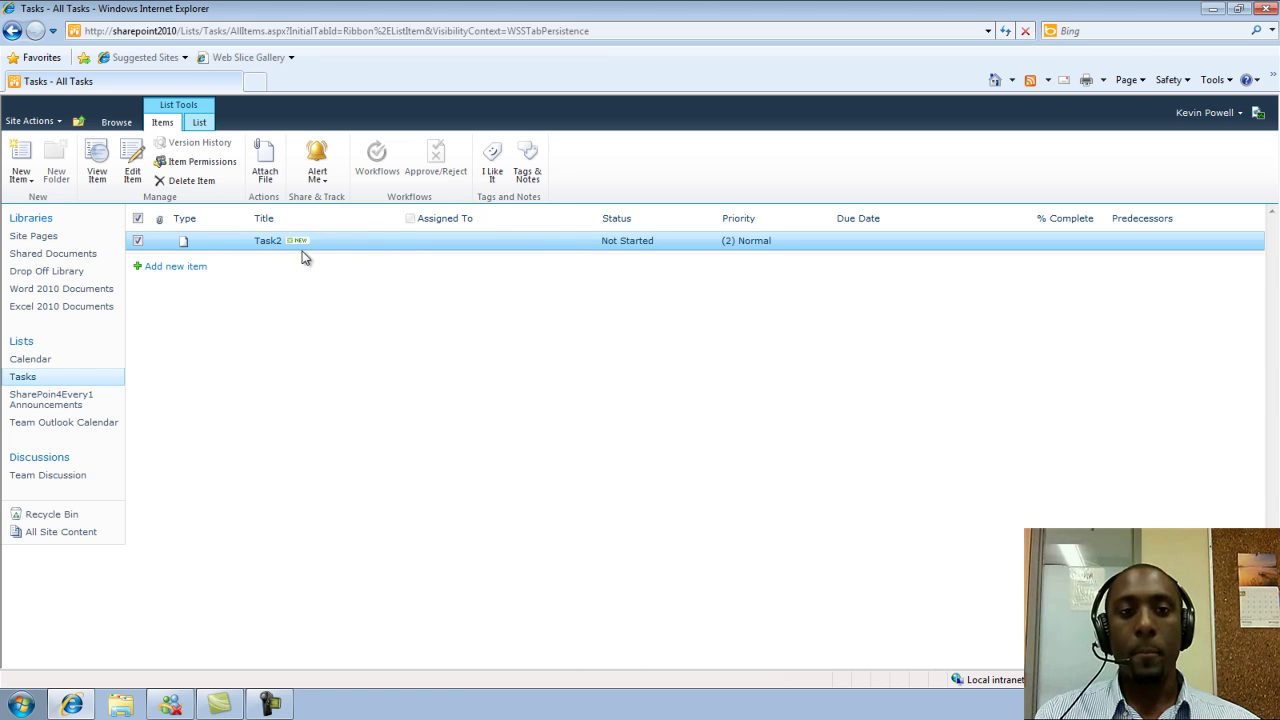
pyautogui.click(397, 247)
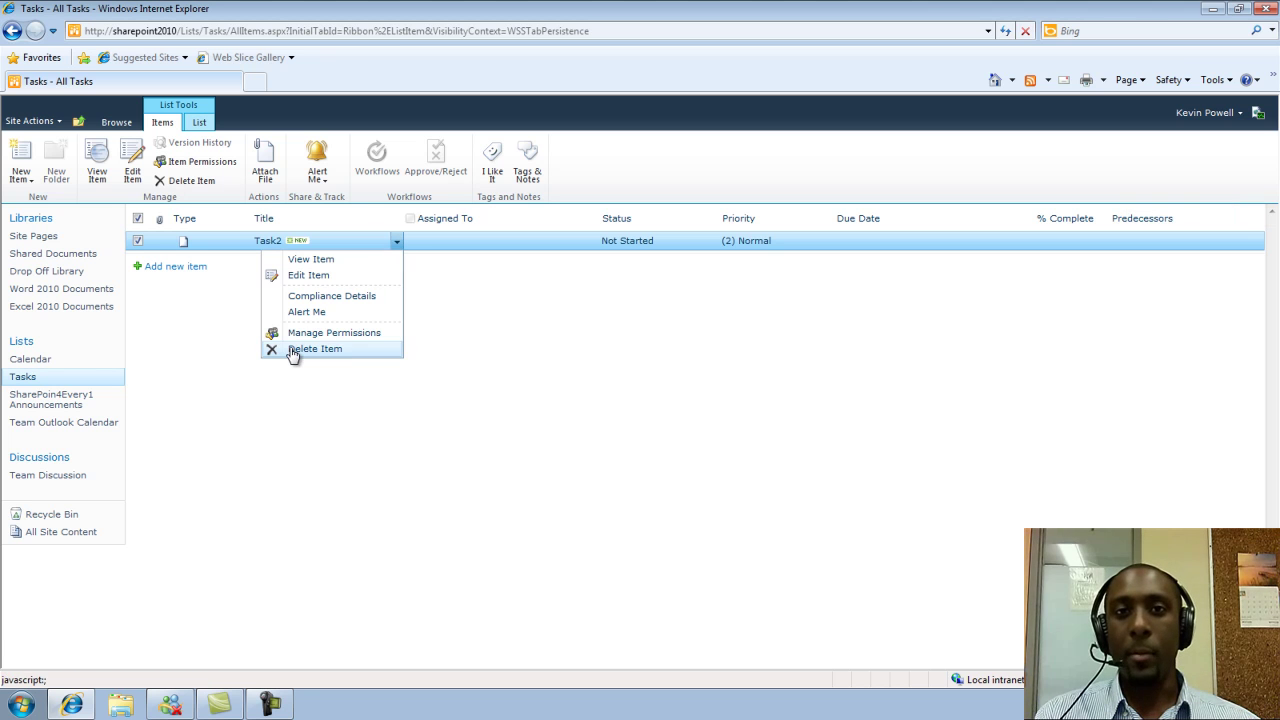
pyautogui.click(292, 352)
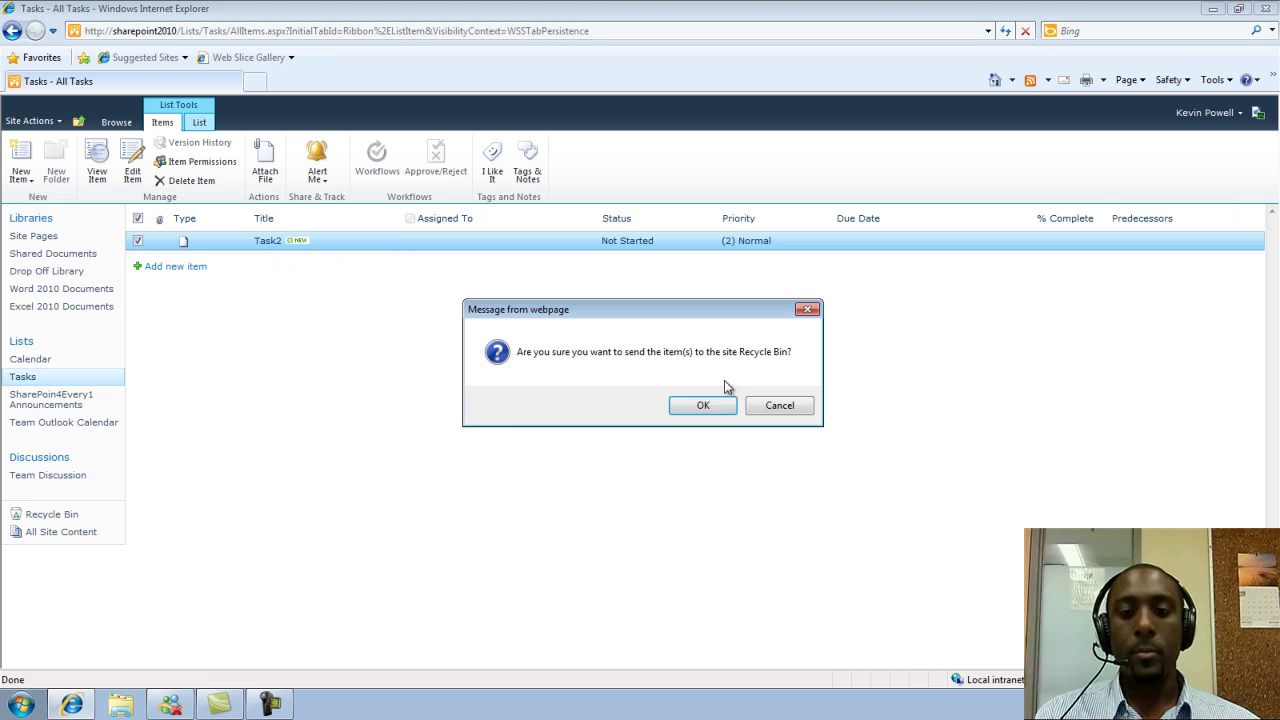
pyautogui.click(705, 407)
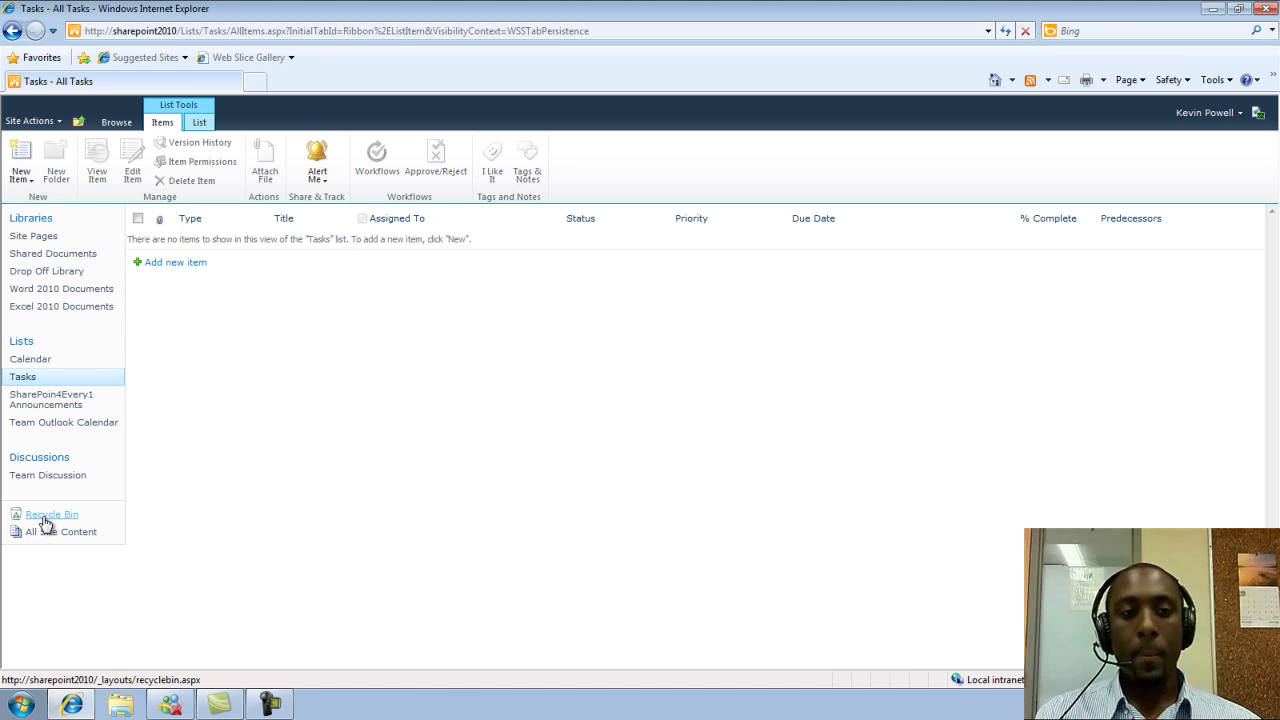
# In the Recycle Bin, tick Task1, both UHN forms, Sharepoint Diagram2 and Drawing2.vdw.
pyautogui.click(45, 518)
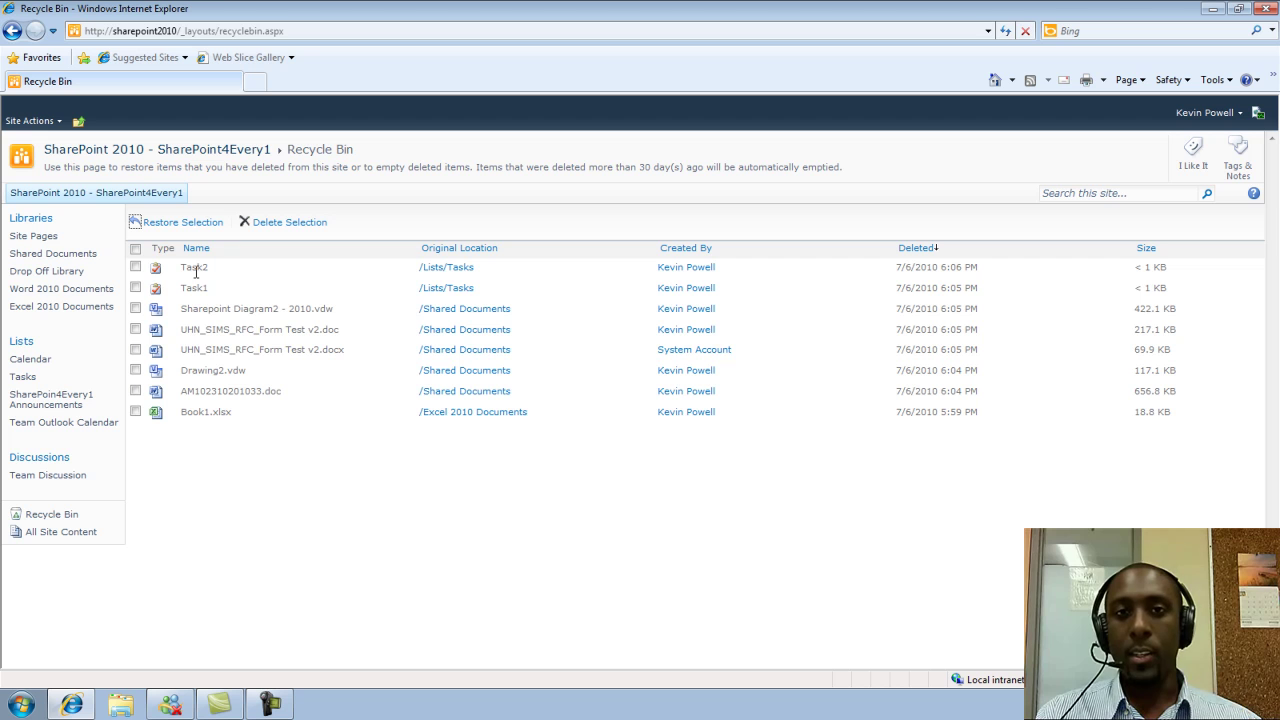
pyautogui.click(136, 288)
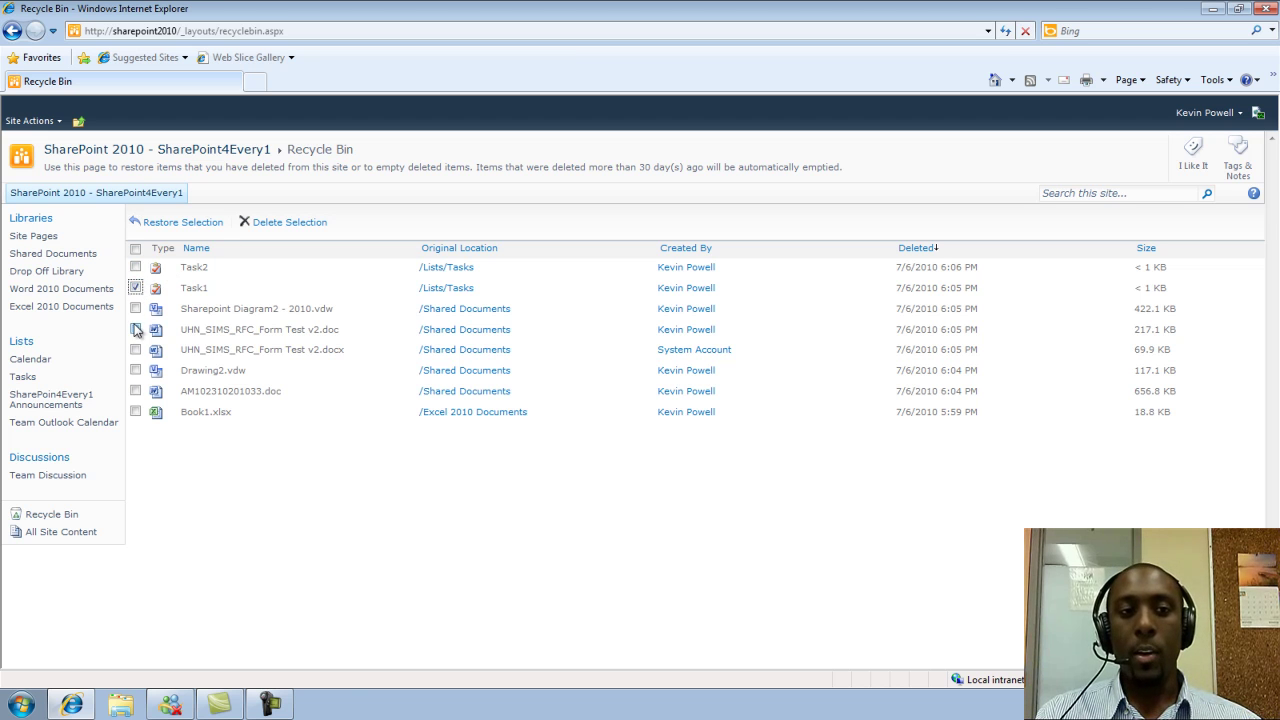
pyautogui.click(136, 329)
pyautogui.click(136, 309)
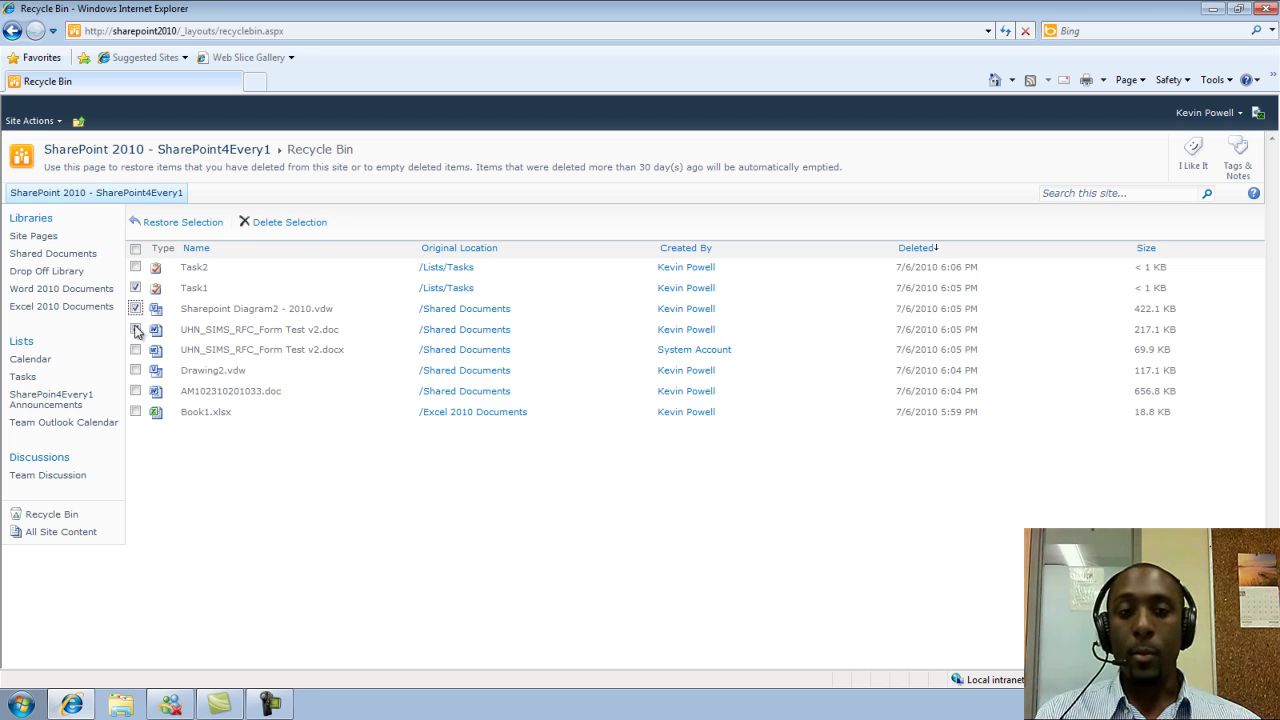
pyautogui.click(136, 350)
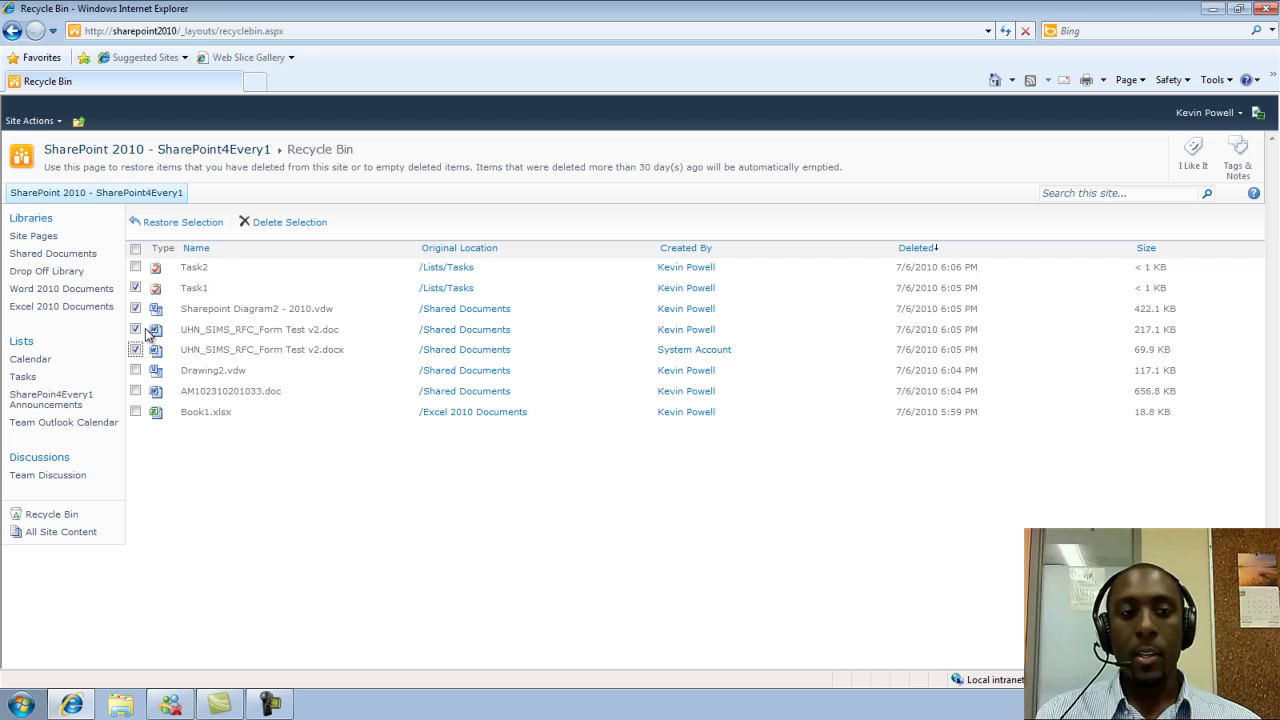
pyautogui.click(136, 370)
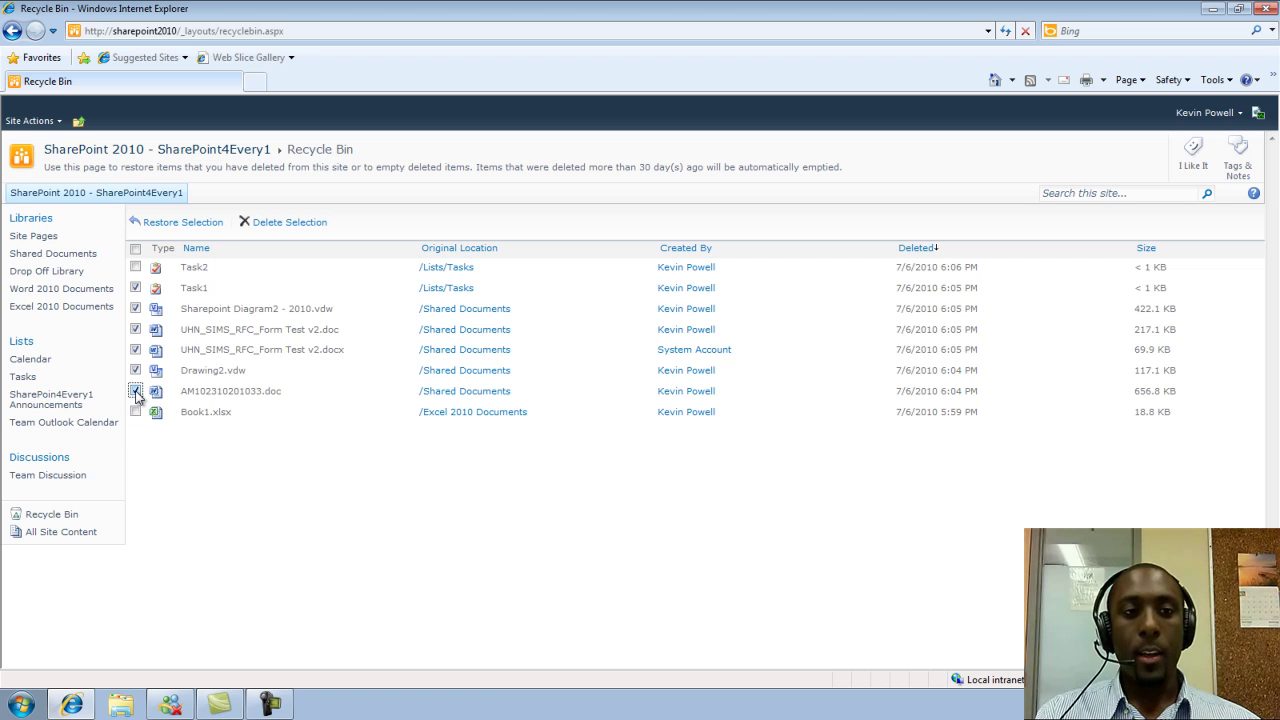
# Narrow the selection to Task1, Drawing2.vdw and the .docx form, then restore them.
pyautogui.click(135, 349)
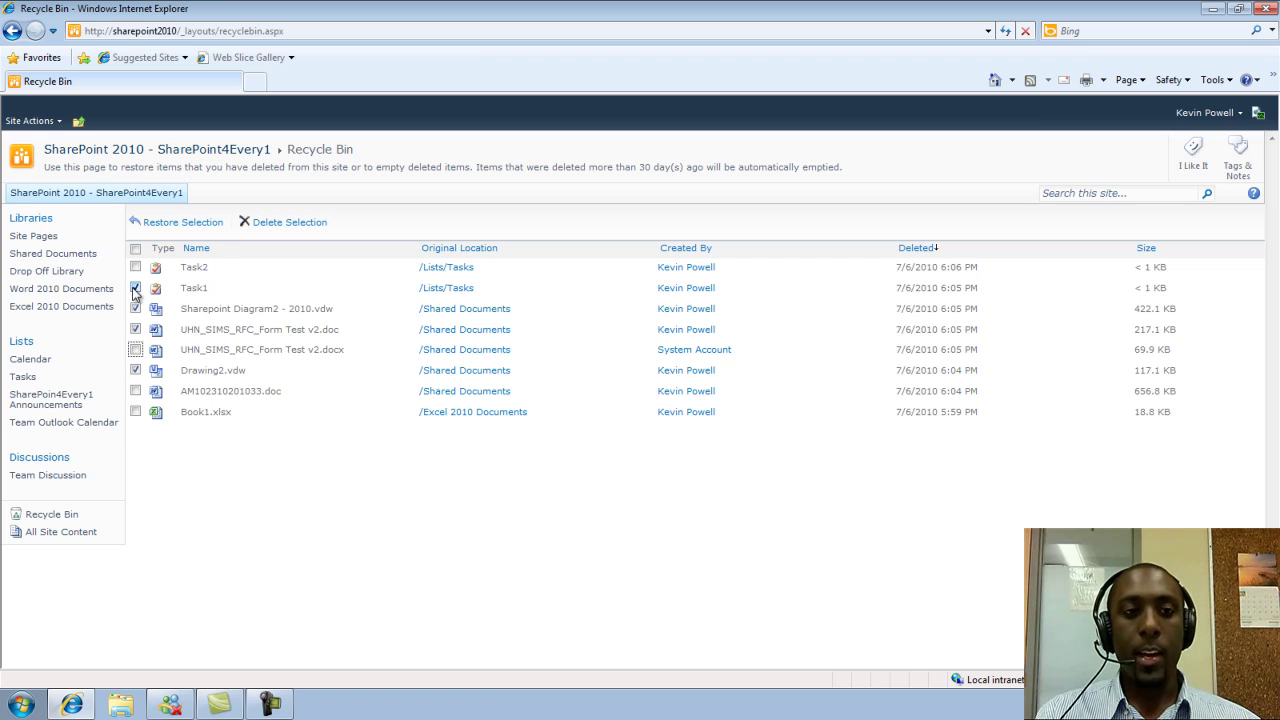
pyautogui.click(135, 308)
pyautogui.click(135, 329)
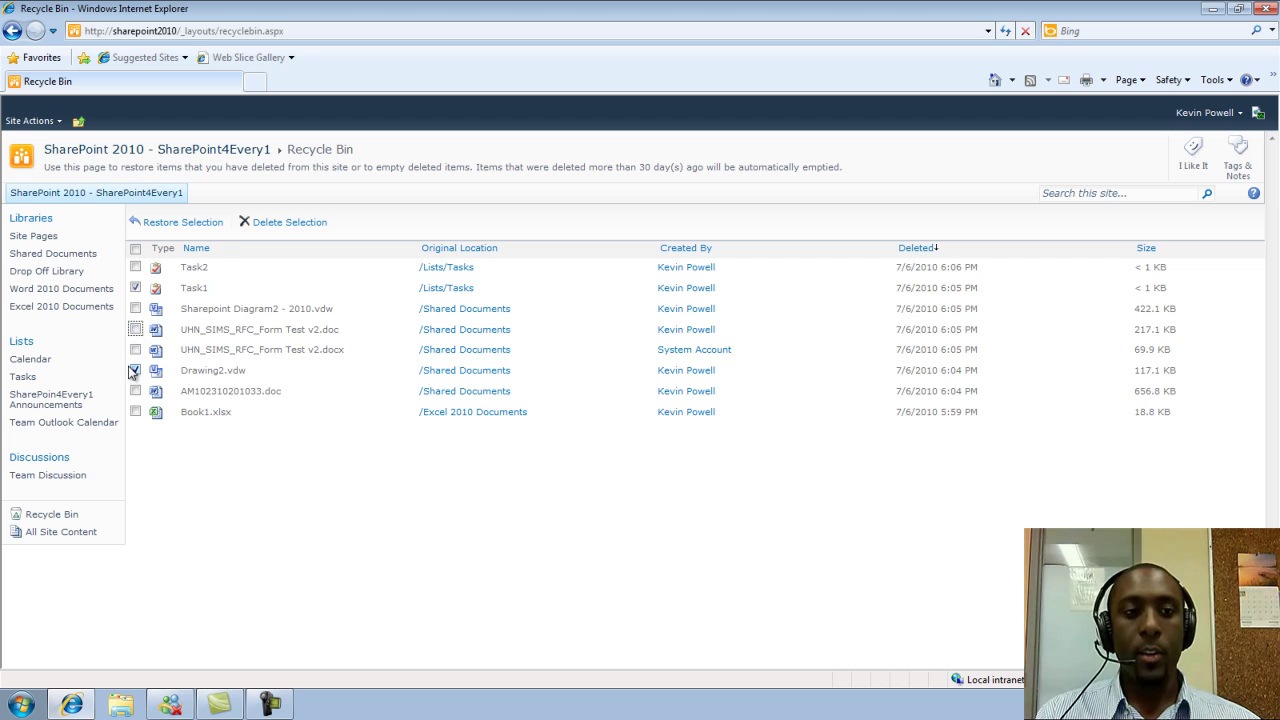
pyautogui.click(135, 370)
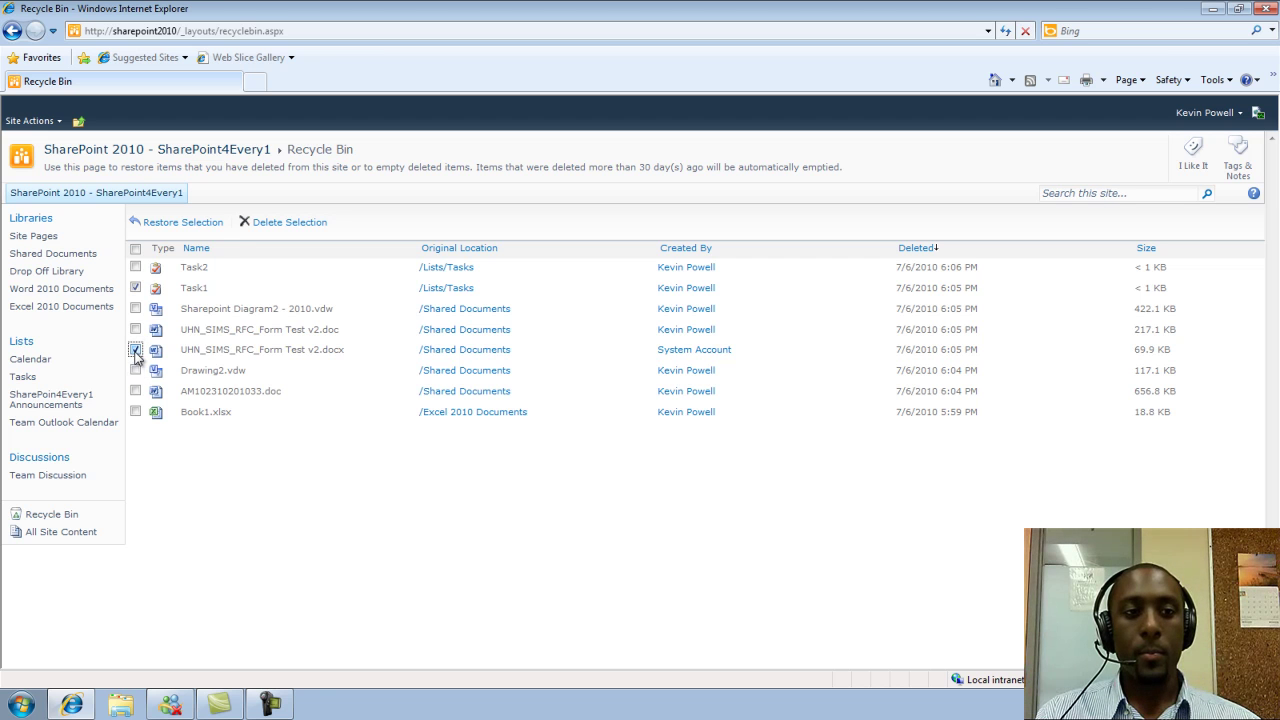
pyautogui.click(135, 370)
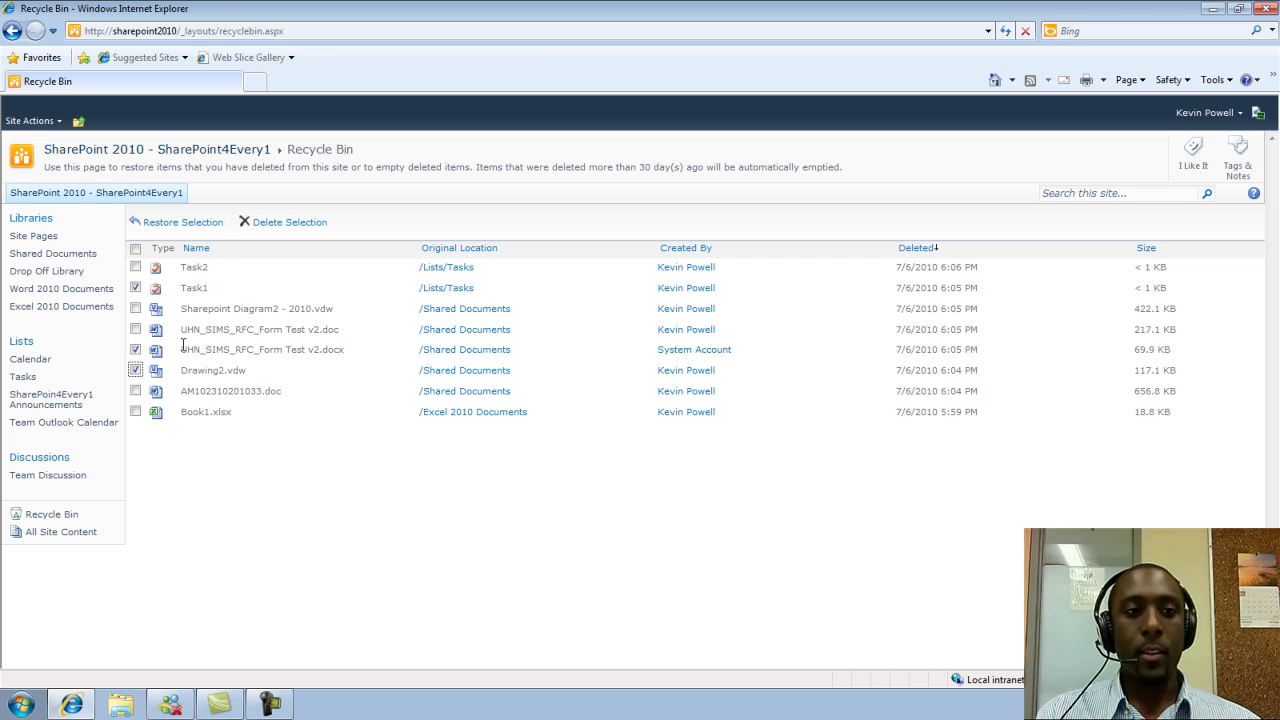
pyautogui.click(190, 230)
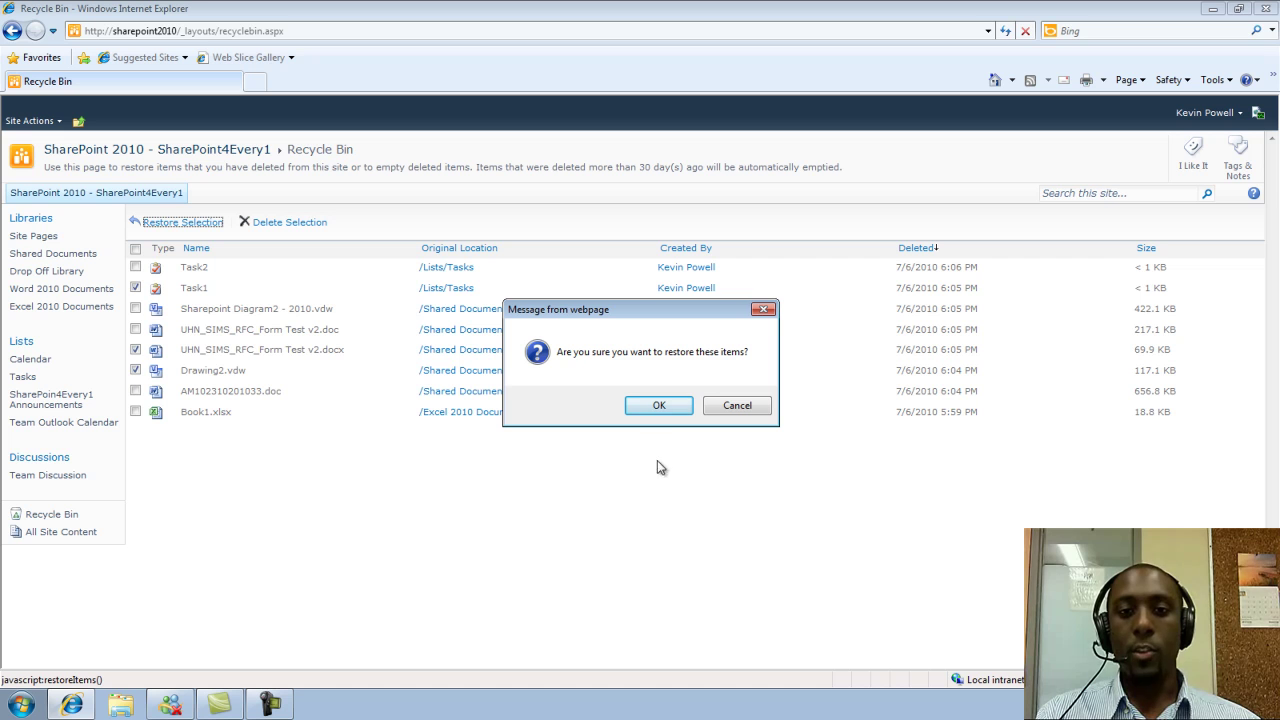
pyautogui.click(659, 406)
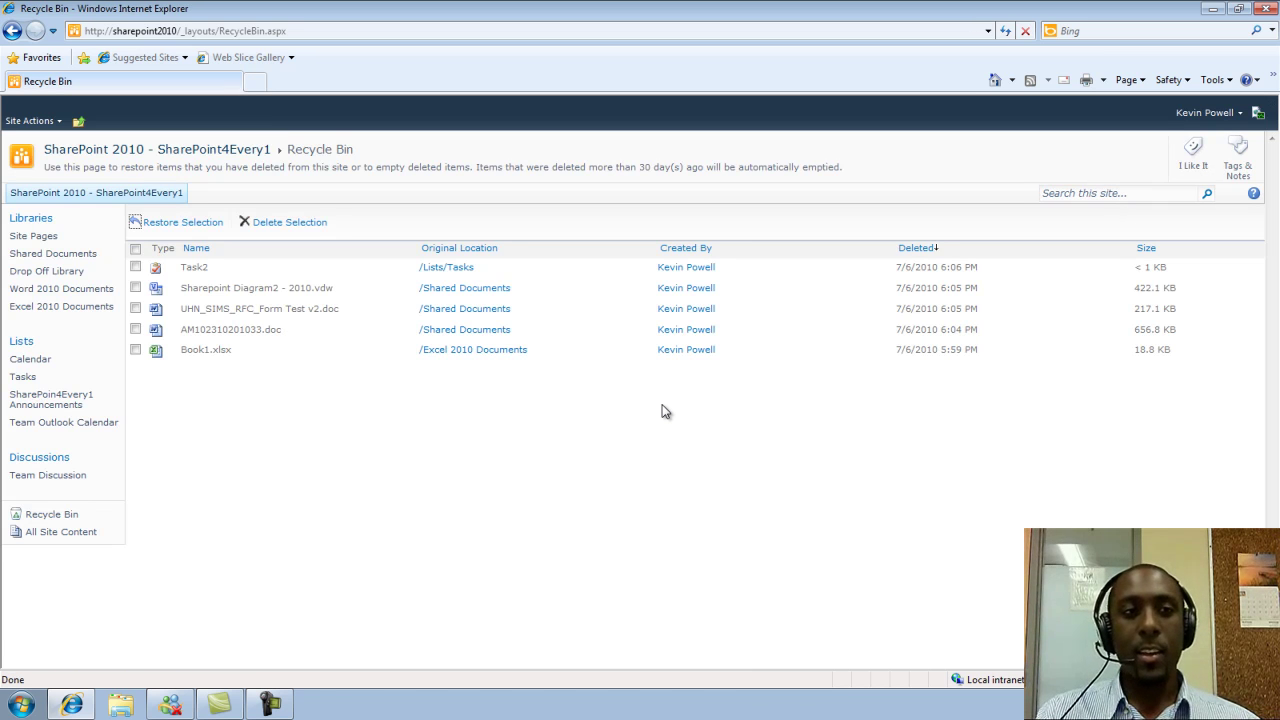
# Check Shared Documents, then view the Tasks list to confirm Task1 is back.
pyautogui.click(38, 253)
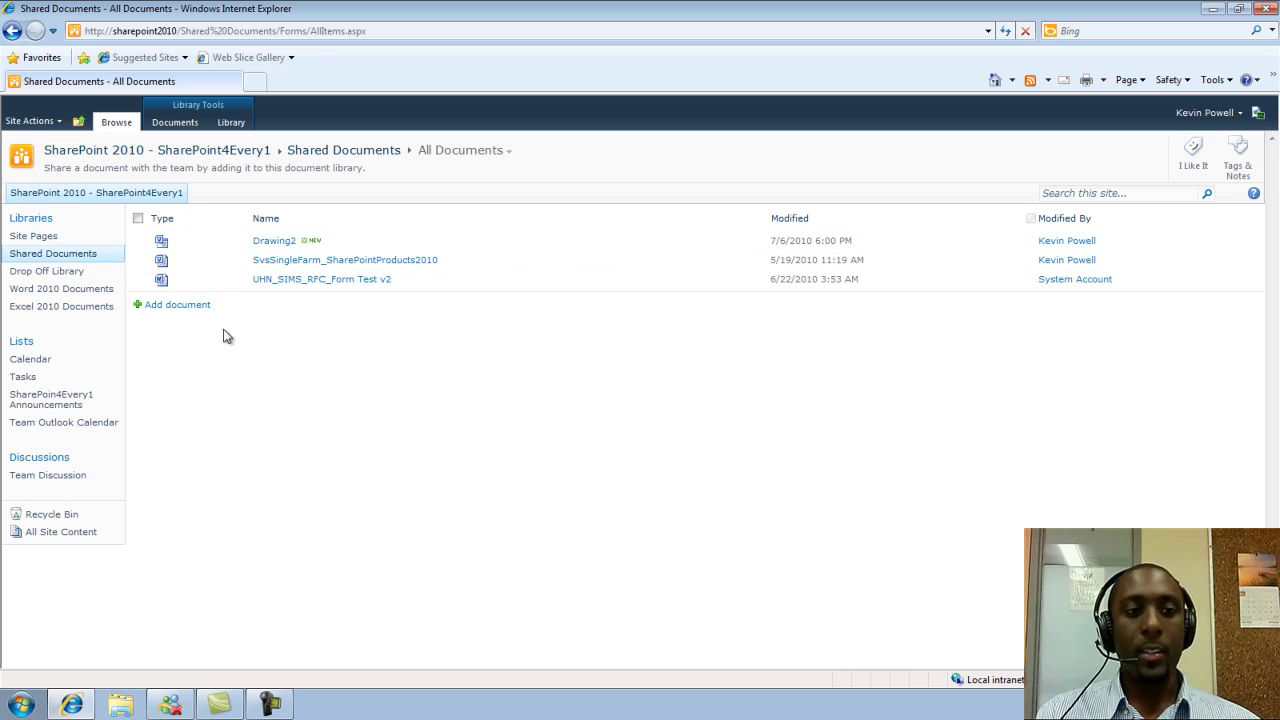
pyautogui.click(24, 384)
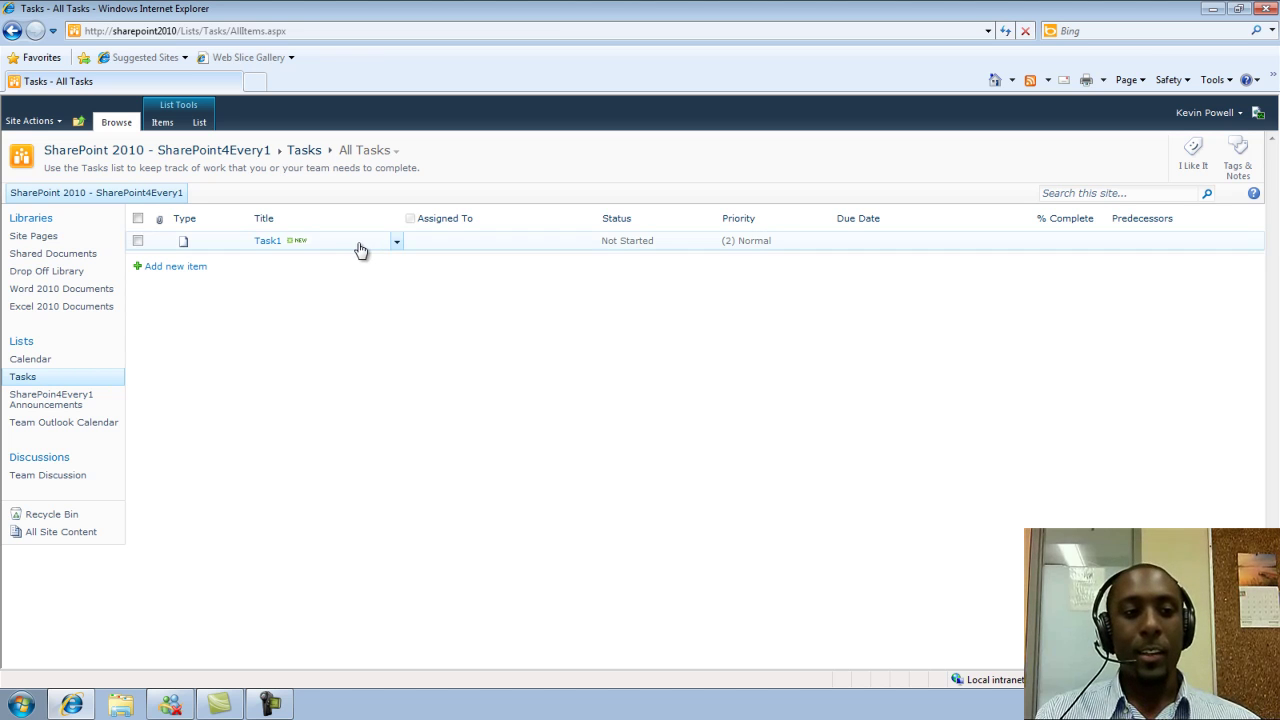
# In the Recycle Bin, tick Task2, Sharepoint Diagram2 - 2010.vdw, UHN_SIMS_RFC_Form Test v2.doc and AM102310201033.doc.
pyautogui.click(34, 516)
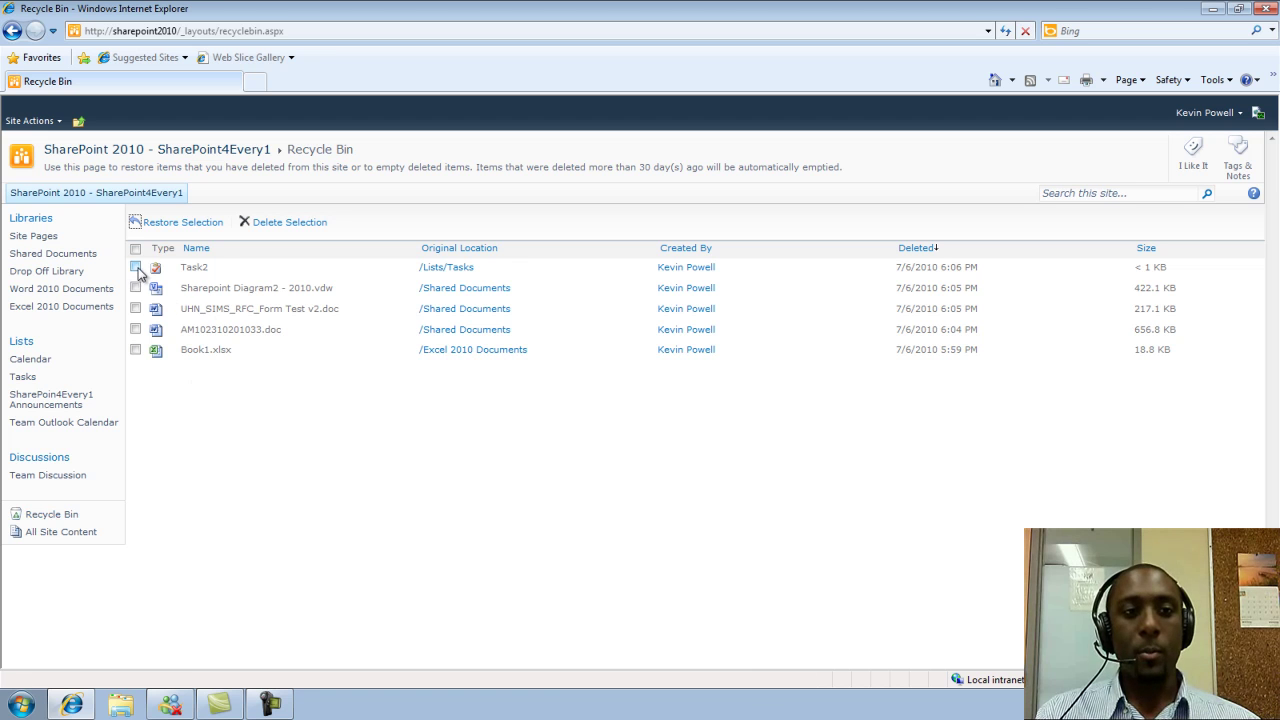
pyautogui.click(135, 267)
pyautogui.click(135, 288)
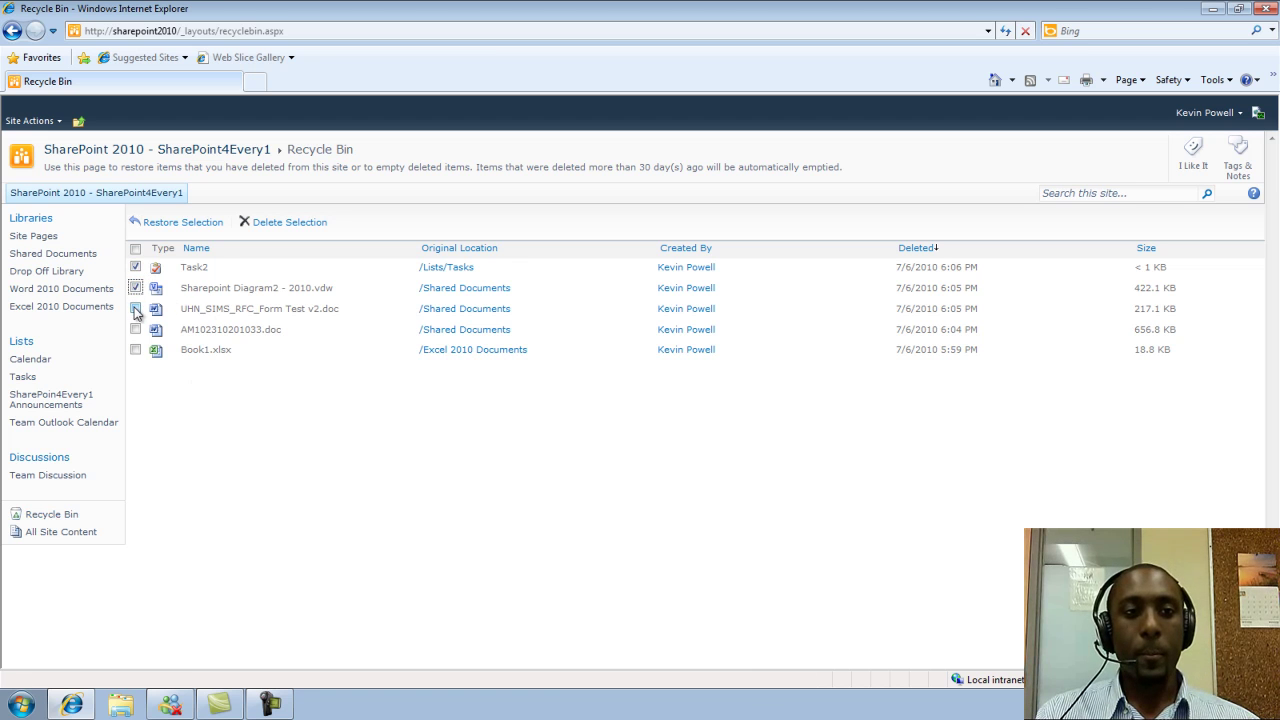
pyautogui.click(135, 309)
pyautogui.click(135, 329)
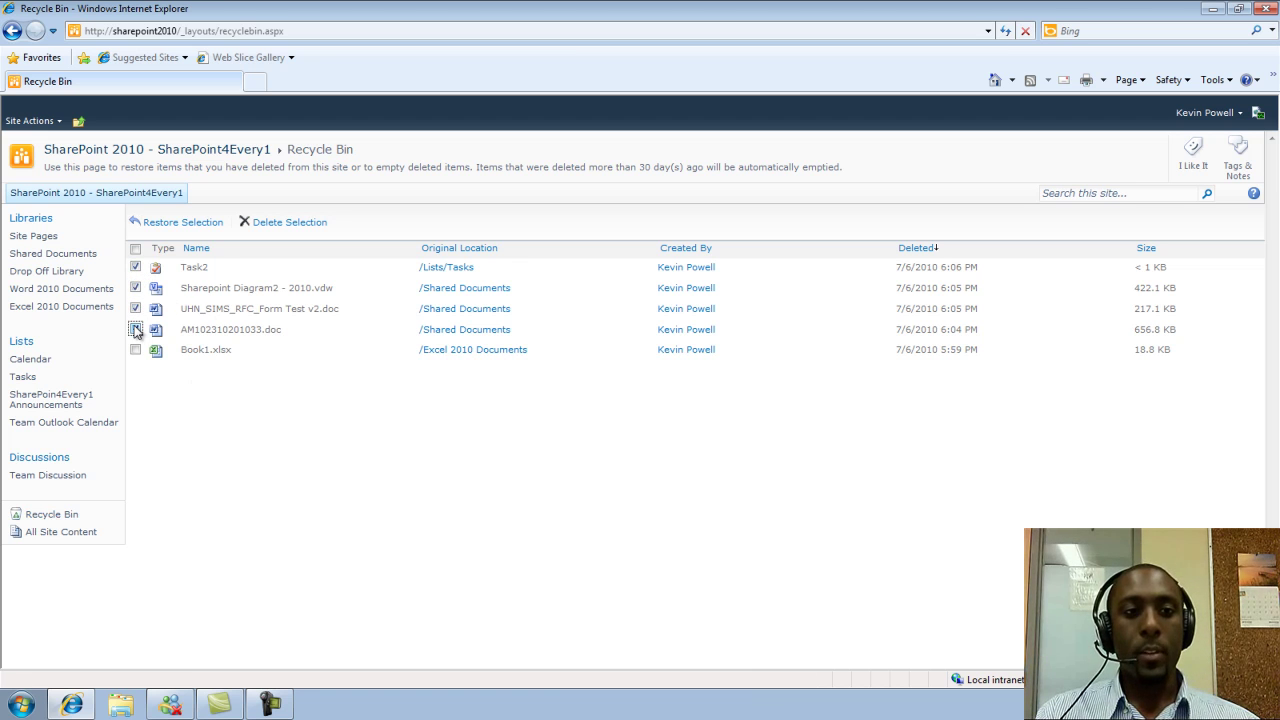
# Restore the four selected items, then check Shared Documents and the Tasks list.
pyautogui.click(177, 223)
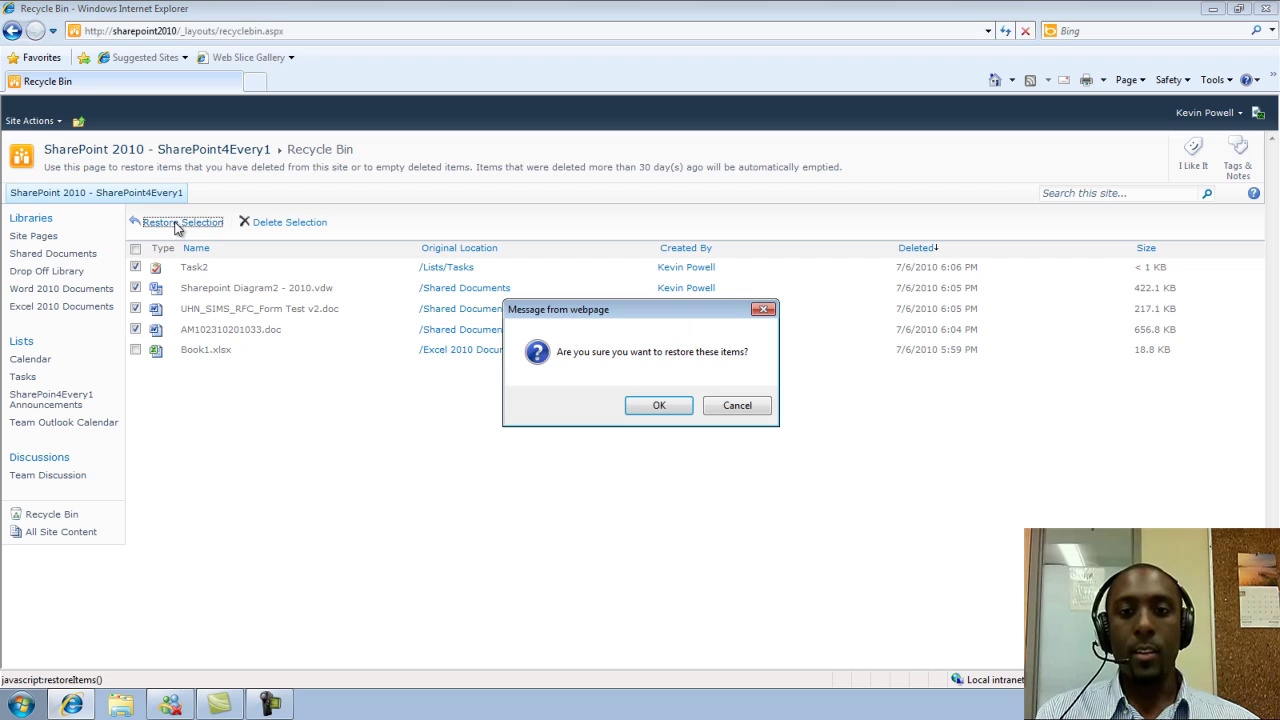
pyautogui.click(641, 409)
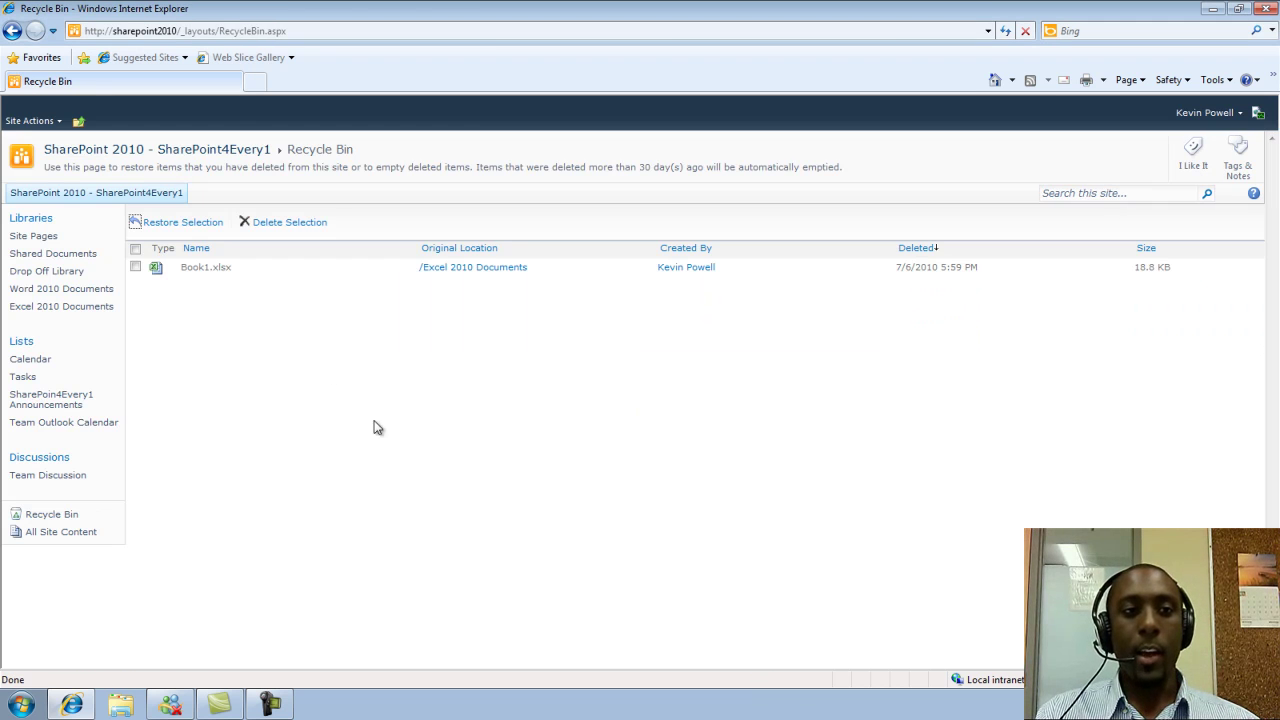
pyautogui.click(55, 256)
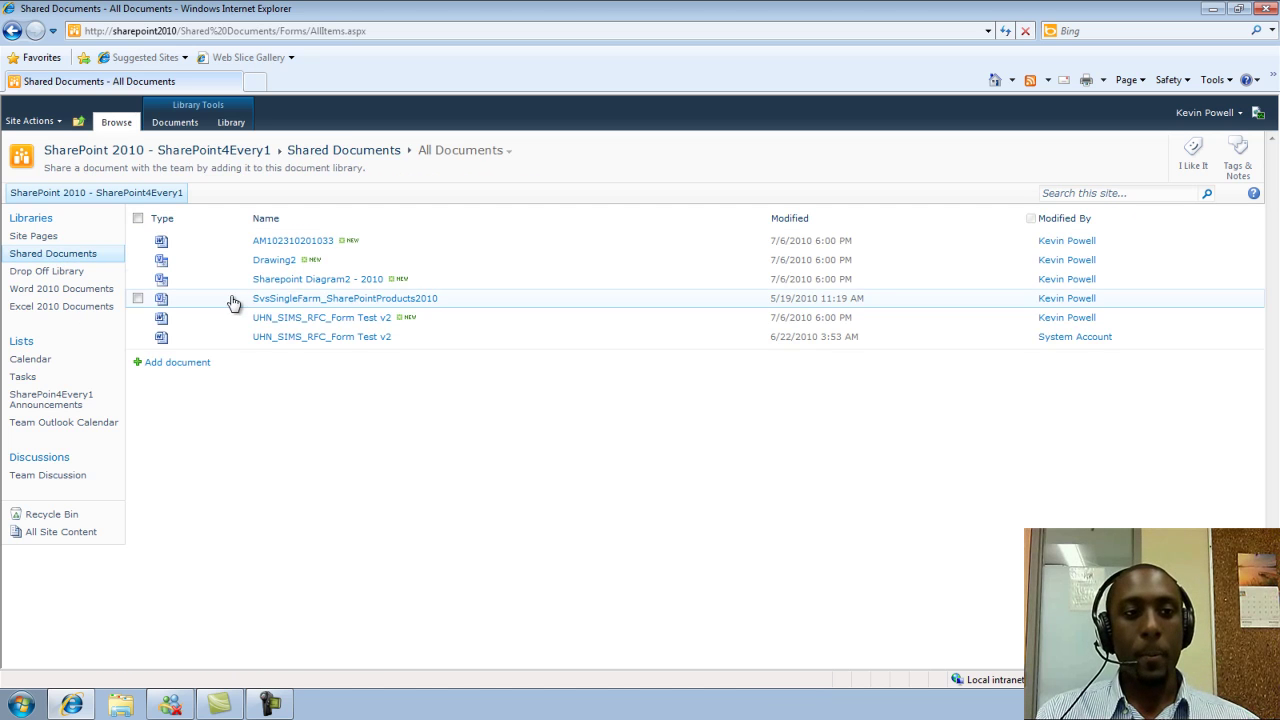
pyautogui.click(24, 377)
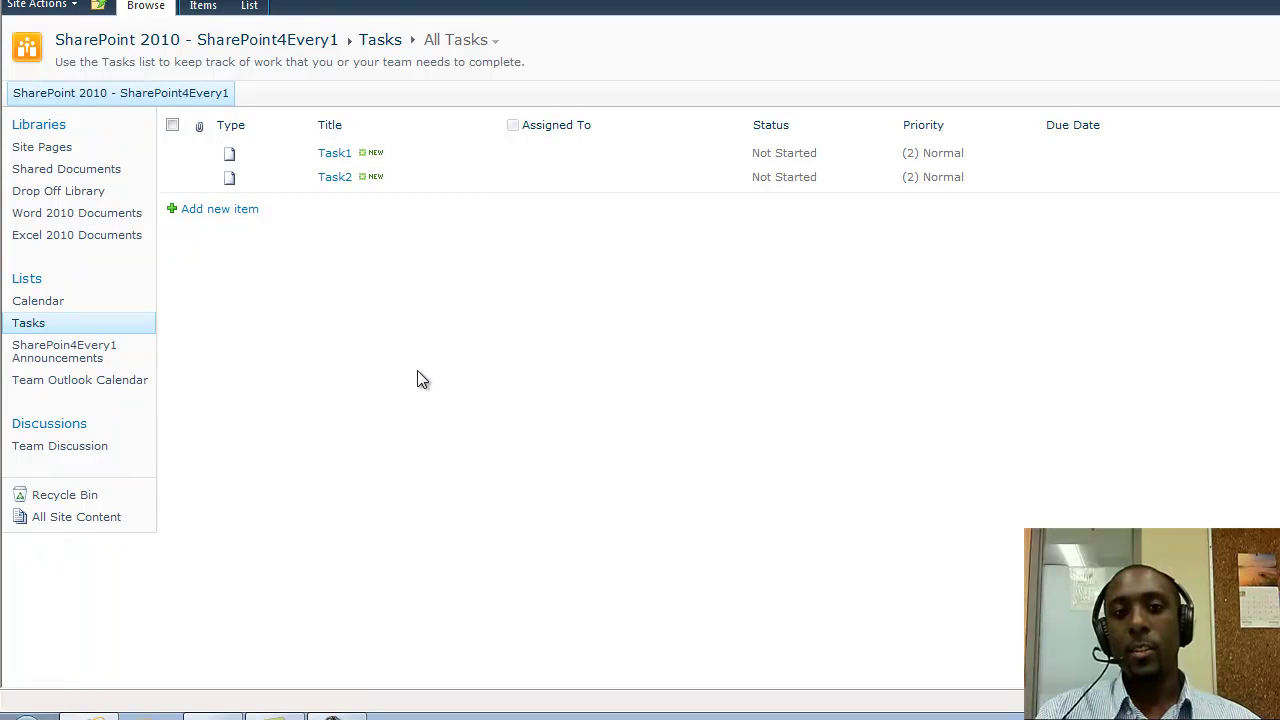